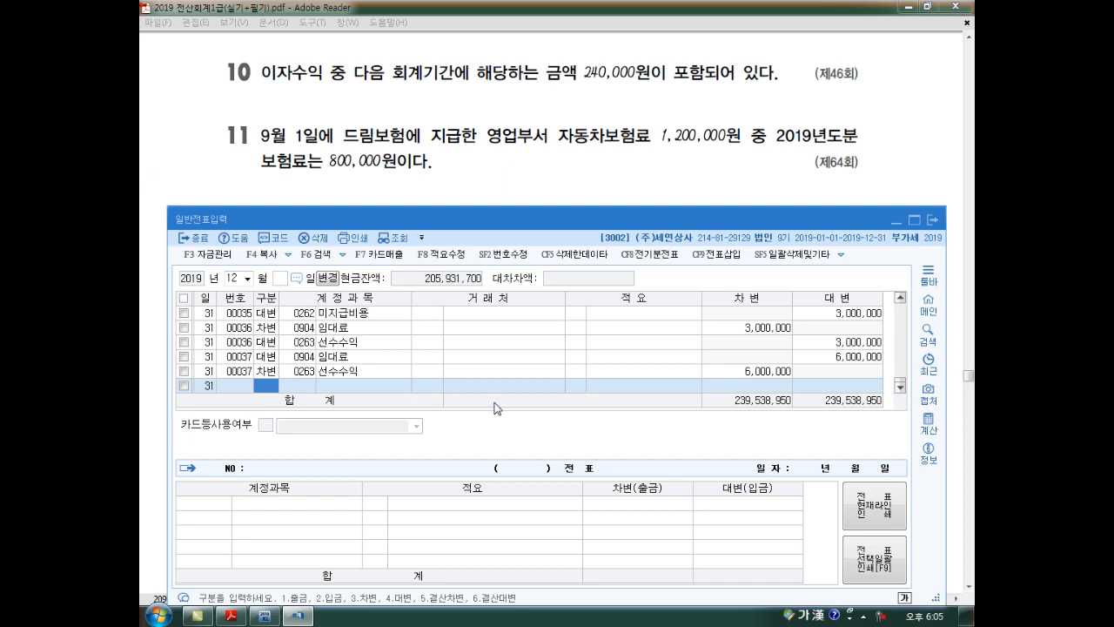
Enter a debit line on December 31 for 0901 이자수익 (interest income) with an amount of 240,000.
type("901")
key("Return")
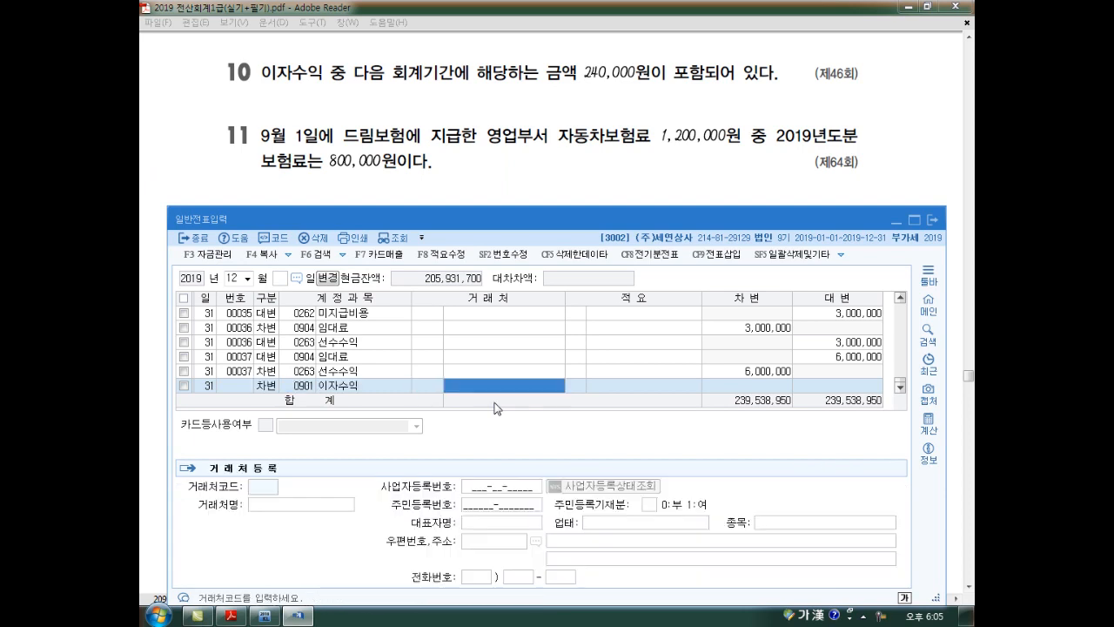
key("Return")
key("Return")
type("240000")
key("Return")
Balance the 이자수익 entry with a credit line of 240,000 to 0263 선수수익 (unearned revenue).
type("4")
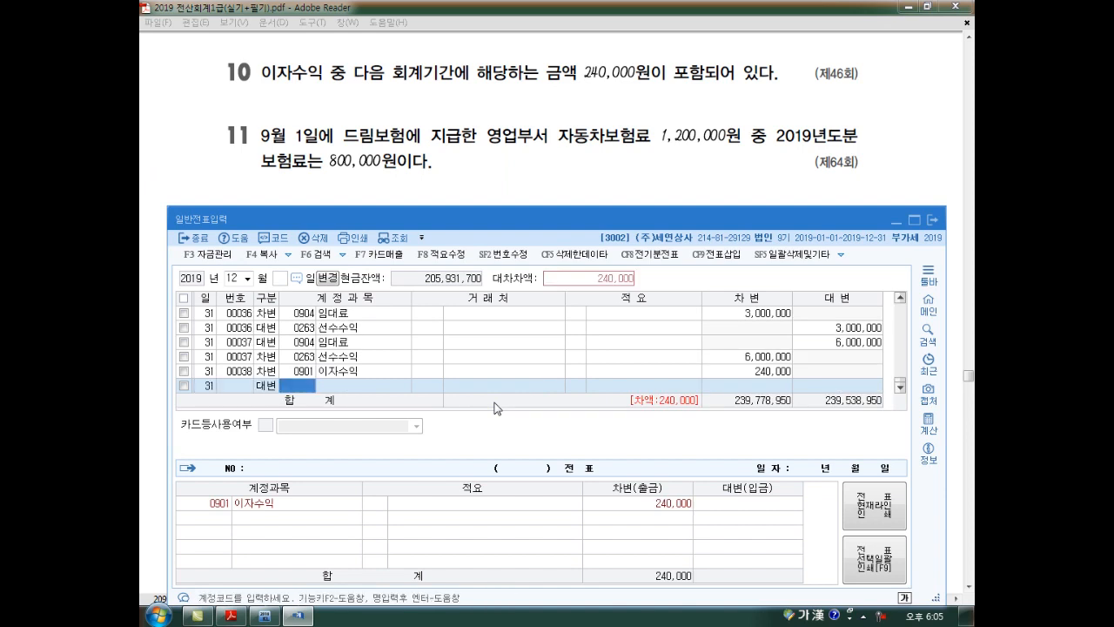
type("선ㅅ")
key("Return")
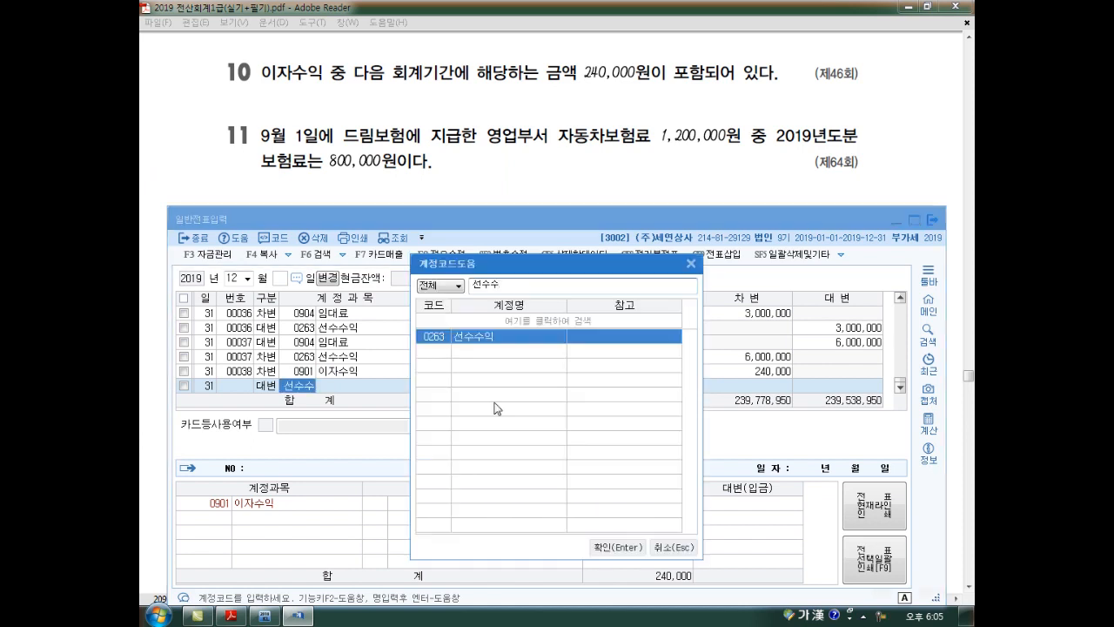
key("Return")
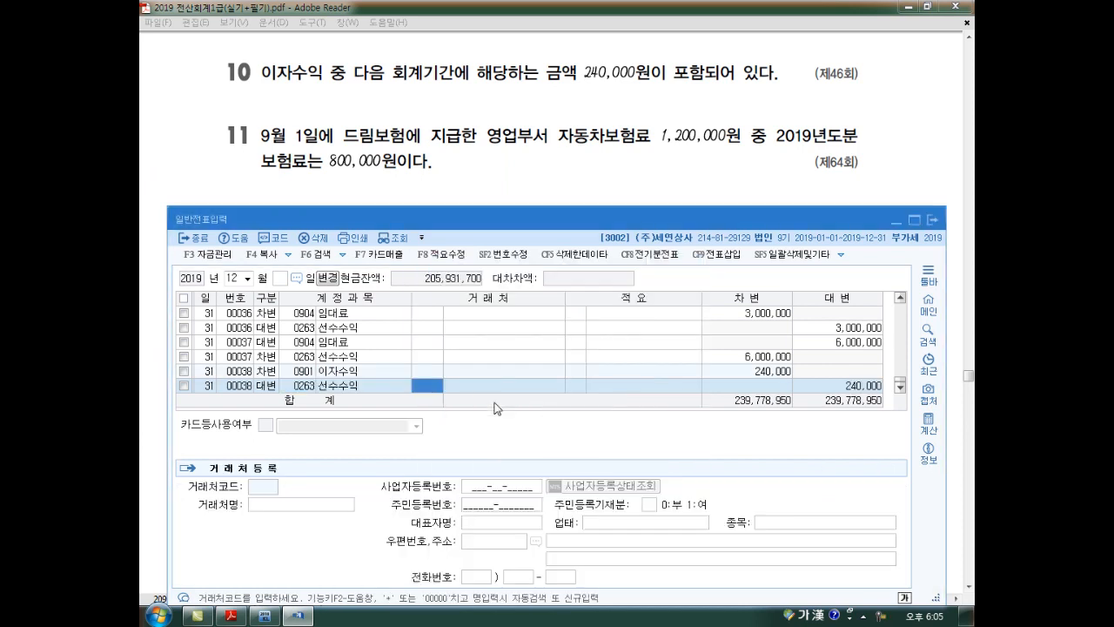
key("Return")
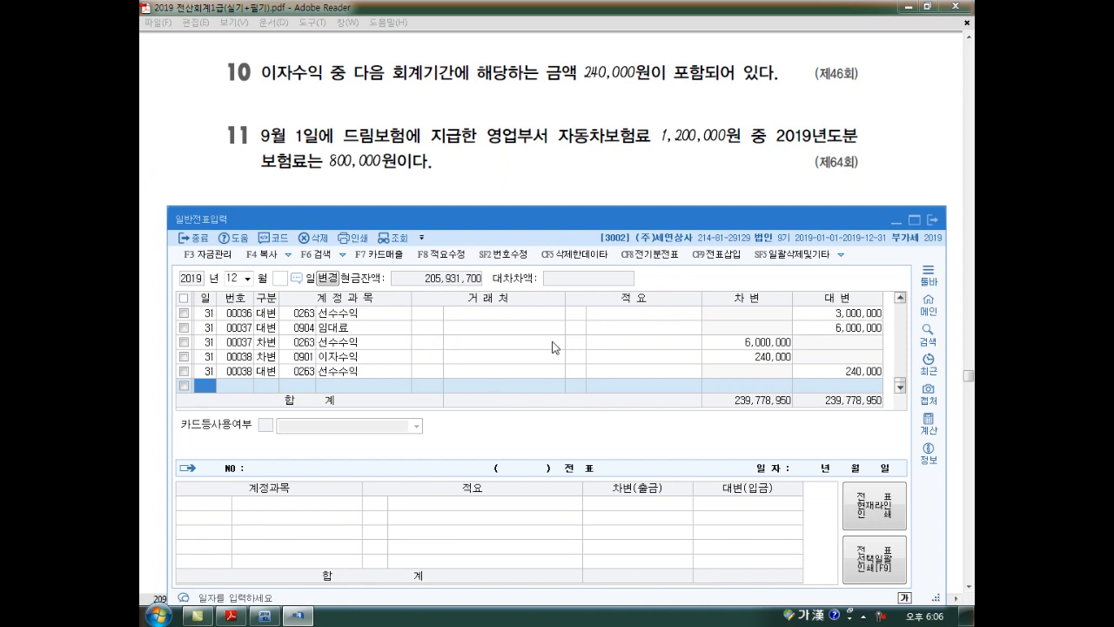
mouse_move(478, 335)
left_mouse_down()
mouse_move(488, 370)
mouse_move(557, 351)
left_mouse_up()
left_click_drag(610, 329, 612, 372)
mouse_move(625, 331)
left_mouse_down()
mouse_move(653, 369)
mouse_move(664, 355)
left_mouse_up()
mouse_move(563, 383)
left_mouse_down()
mouse_move(521, 320)
mouse_move(533, 351)
mouse_move(568, 349)
mouse_move(564, 388)
mouse_move(587, 333)
left_mouse_up()
left_click_drag(786, 149, 814, 157)
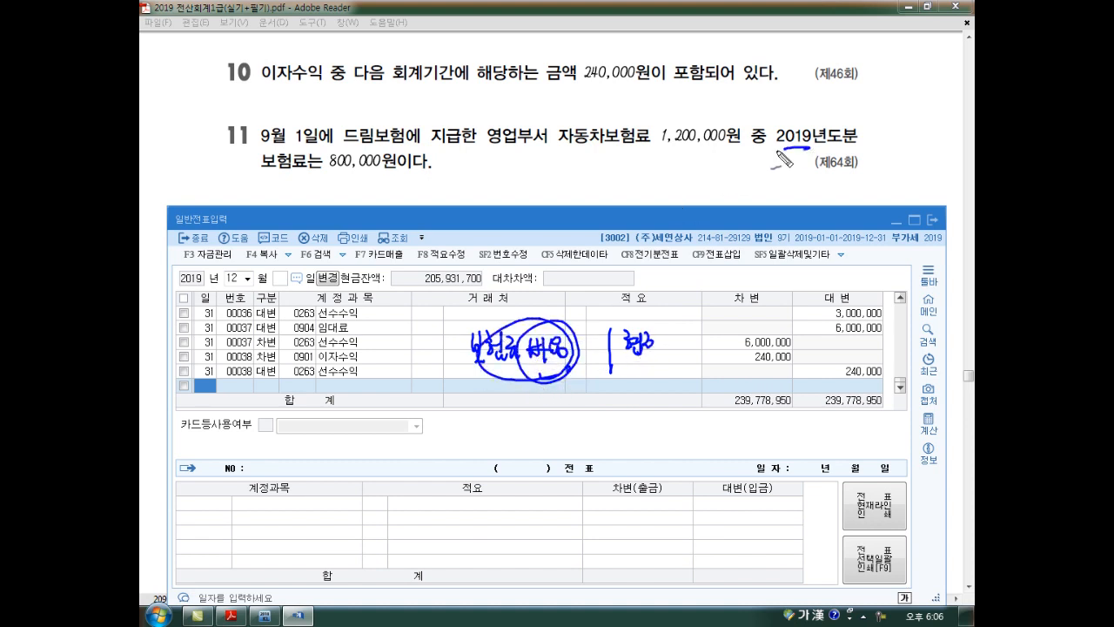
left_click_drag(327, 178, 381, 176)
left_click_drag(547, 375, 646, 428)
left_click_drag(612, 392, 616, 437)
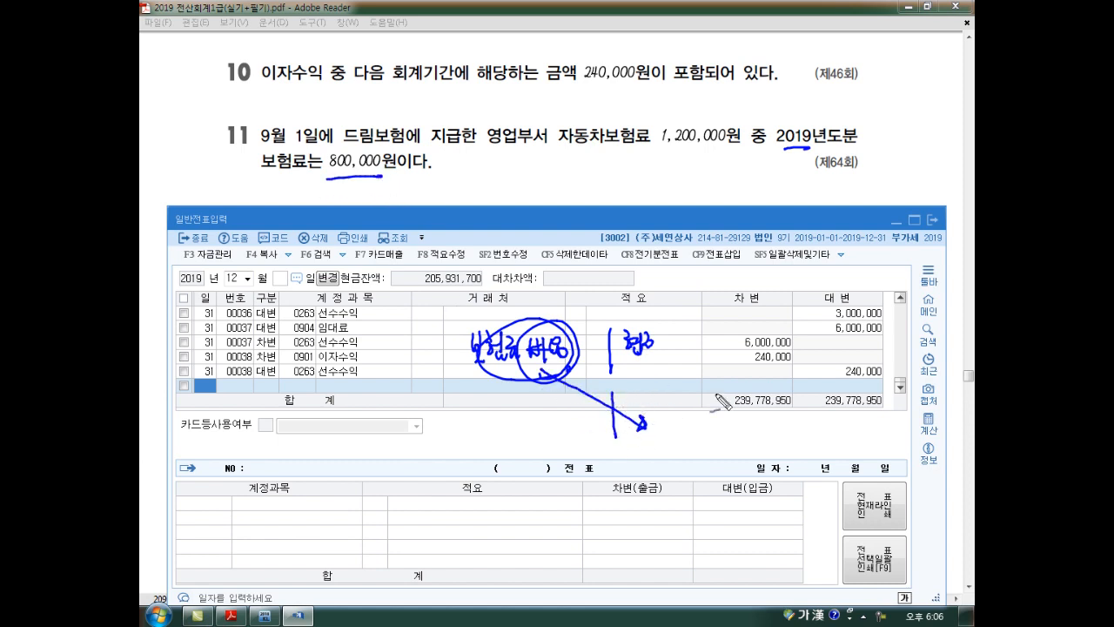
left_click_drag(676, 152, 712, 154)
mouse_move(669, 433)
left_mouse_down()
mouse_move(661, 441)
mouse_move(681, 448)
mouse_move(728, 448)
left_mouse_up()
key("Escape")
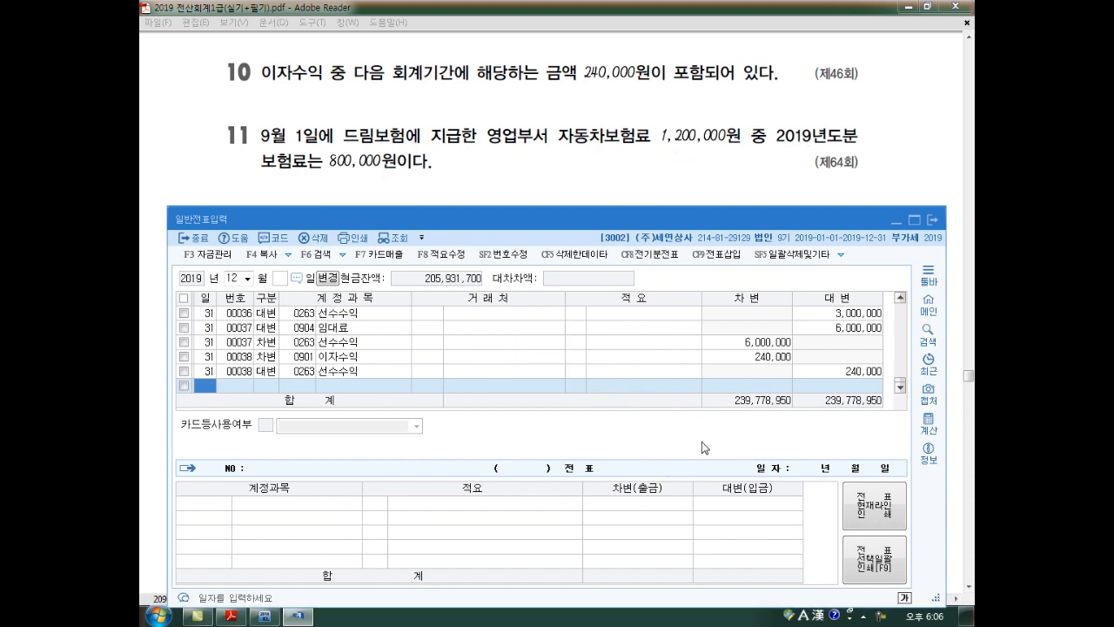
Enter a credit line dated December 31 for 0821 보험료 (insurance expense) with an amount of 400,000.
type("31")
key("Return")
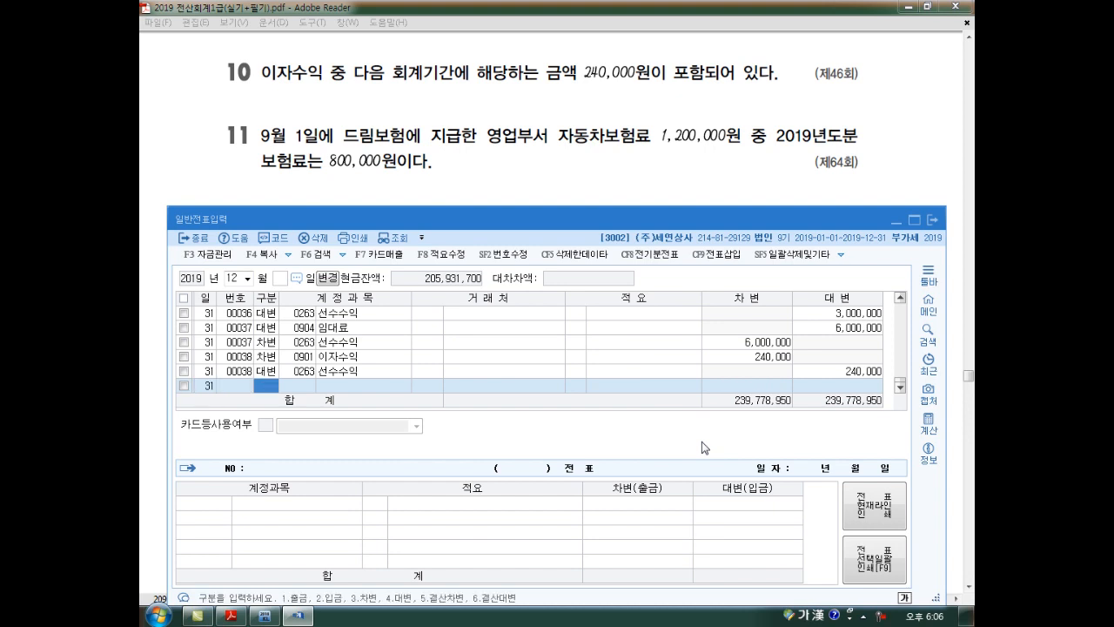
type("4")
key("Return")
type("821")
key("Return")
key("Return")
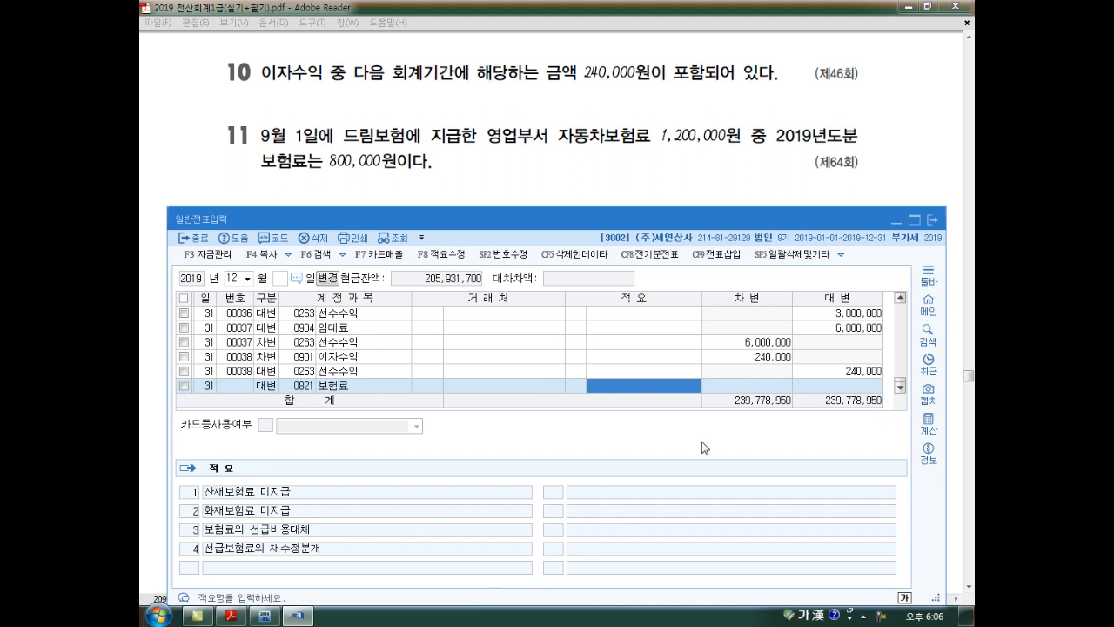
key("Return")
type("400,000")
key("Return")
key("Return")
Balance the insurance entry with a debit line of 400,000 to 0133 선급비용 (prepaid expenses).
type("3")
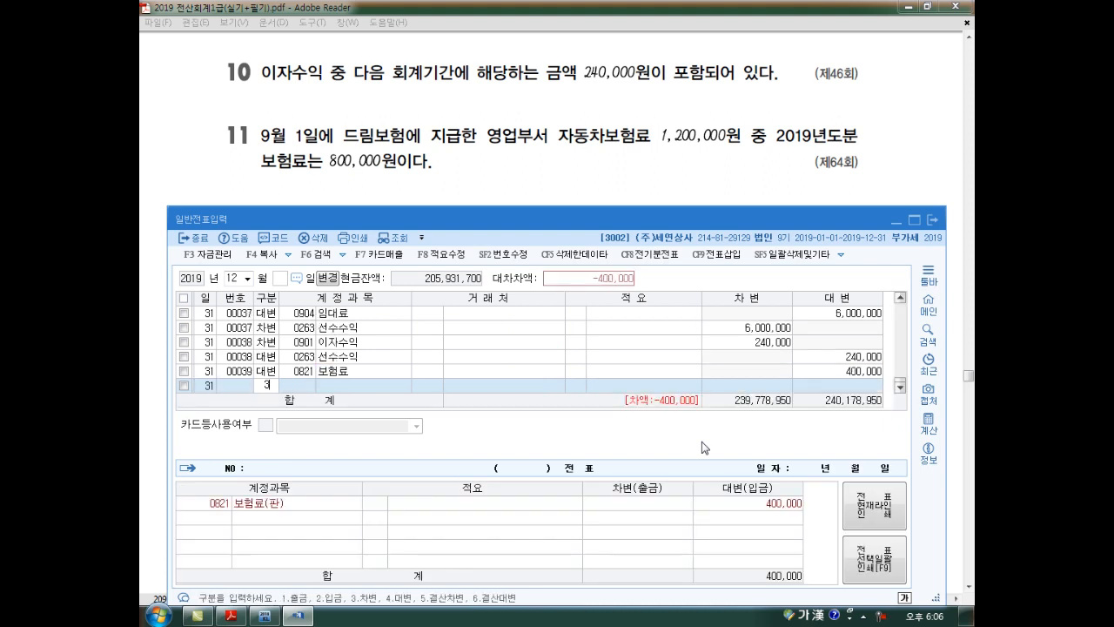
key("Return")
type("선")
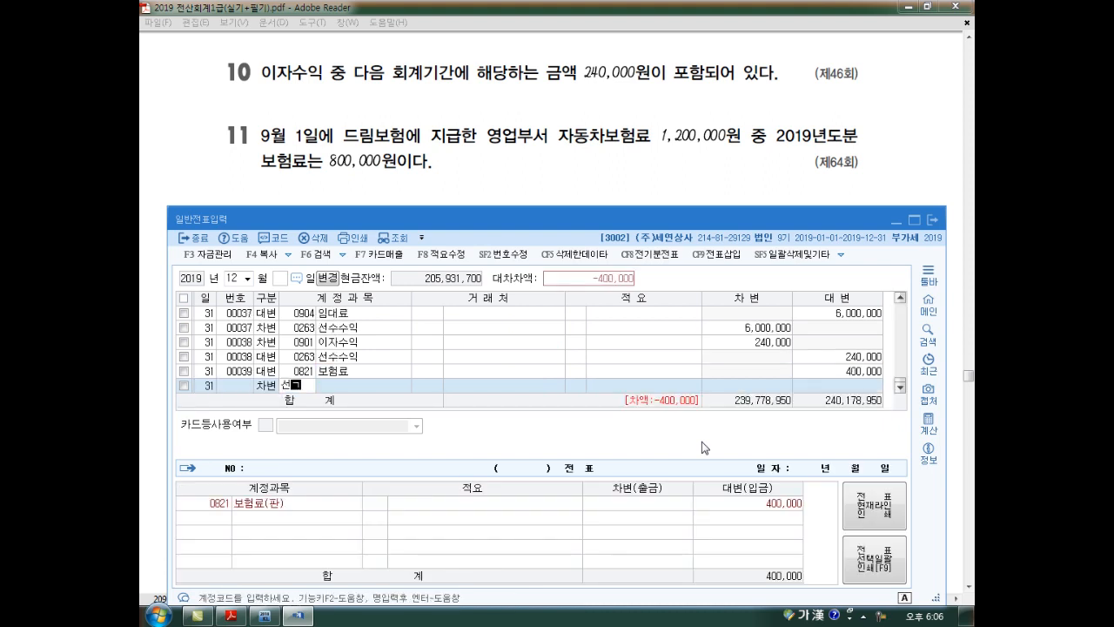
type("급")
key("Return")
key("Down")
key("Down")
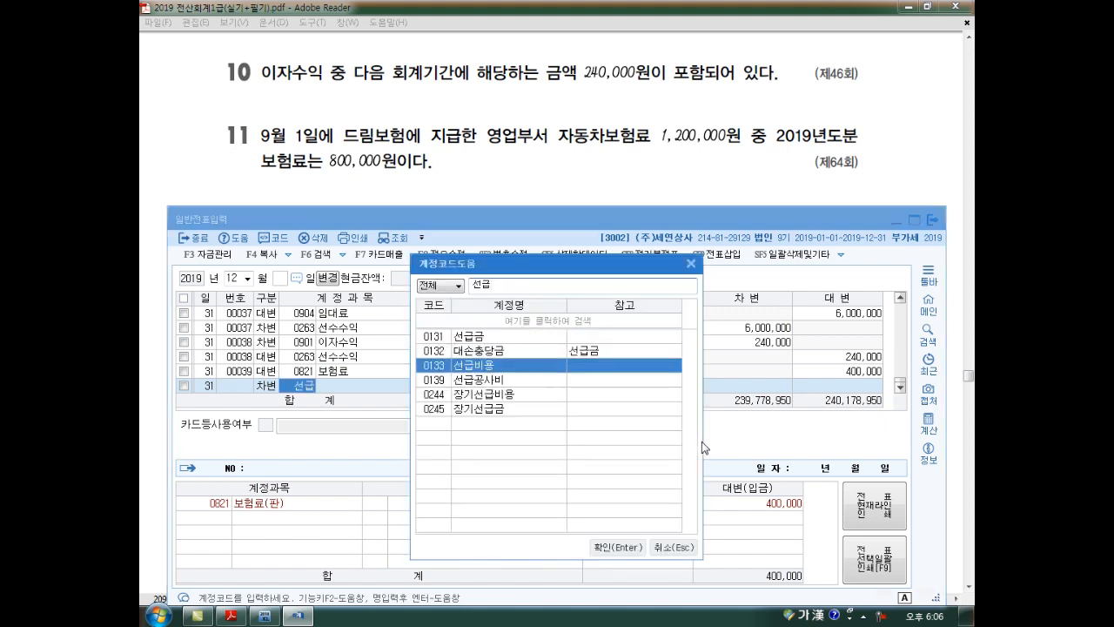
key("Return")
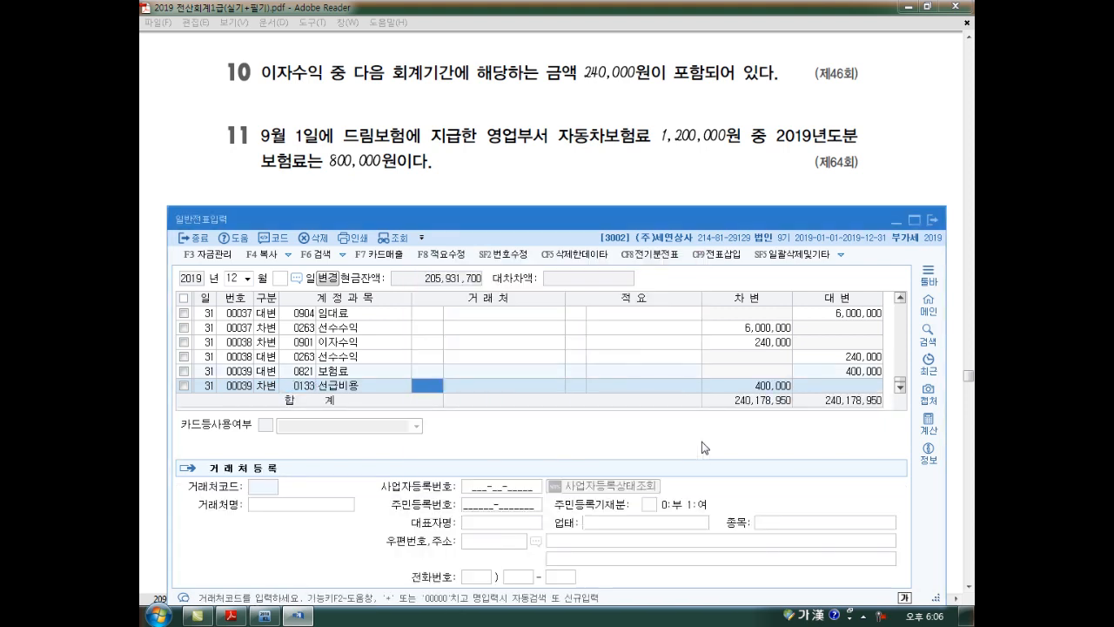
Try to assign the business partner matching 드림 to the 400,000 선급비용 line.
type("드림")
key("Return")
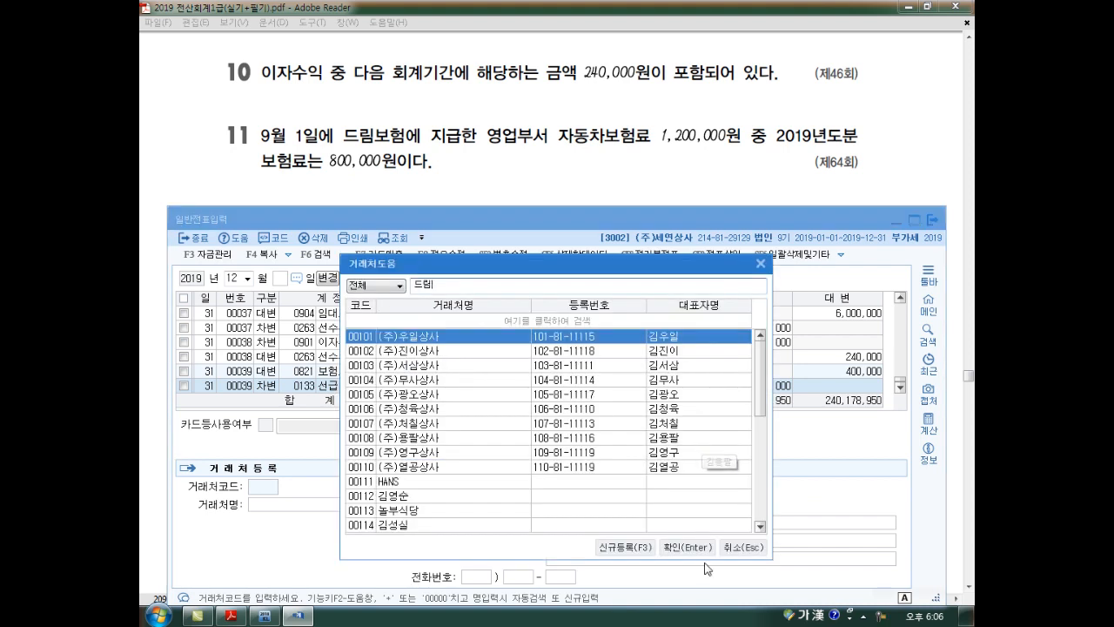
left_click(744, 546)
key("Down")
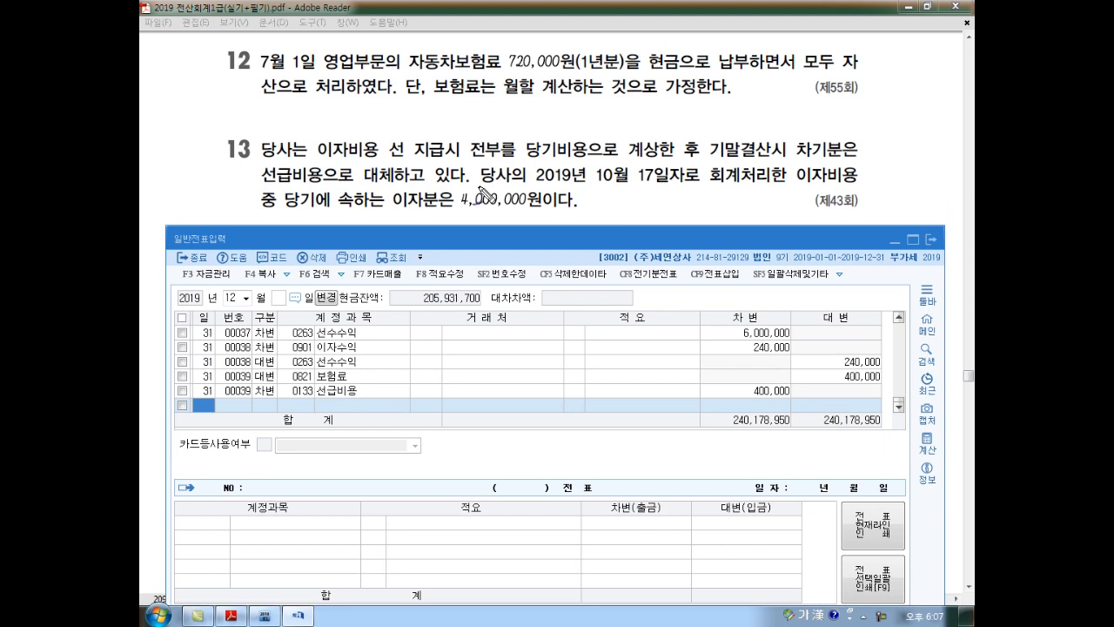
mouse_move(506, 305)
left_mouse_down()
mouse_move(505, 281)
mouse_move(514, 294)
mouse_move(576, 293)
mouse_move(567, 290)
left_mouse_up()
mouse_move(547, 328)
left_mouse_down()
mouse_move(592, 331)
mouse_move(583, 338)
left_mouse_up()
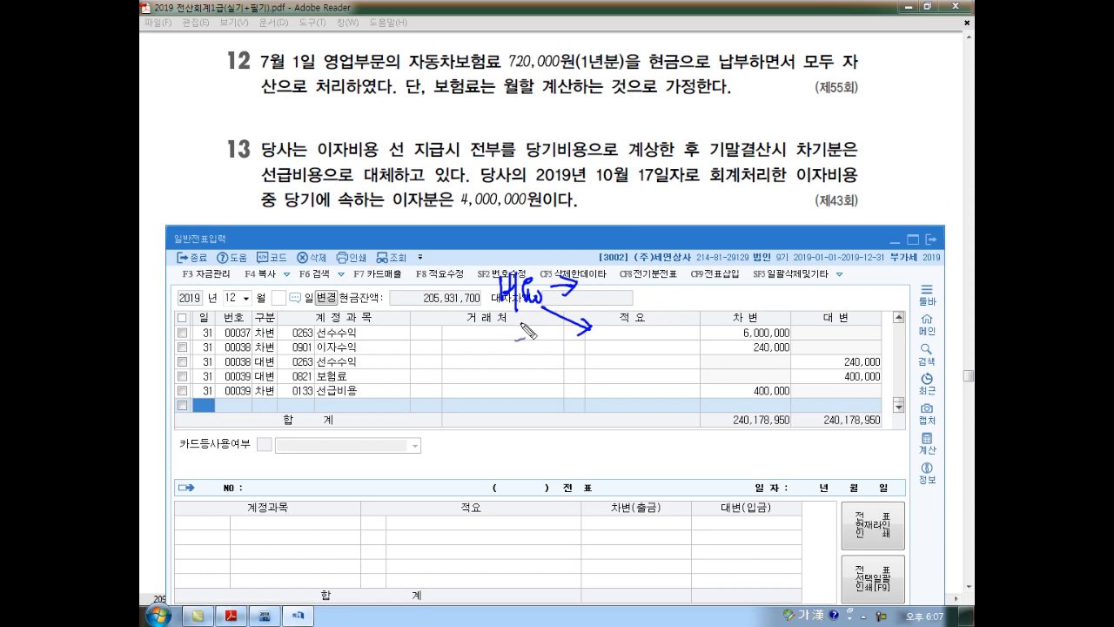
left_click_drag(564, 371, 565, 418)
mouse_move(586, 376)
left_mouse_down()
mouse_move(600, 407)
mouse_move(616, 392)
mouse_move(624, 402)
left_mouse_up()
mouse_move(461, 393)
left_mouse_down()
mouse_move(515, 406)
mouse_move(470, 383)
mouse_move(561, 446)
mouse_move(638, 476)
left_mouse_up()
left_click_drag(554, 450, 554, 489)
mouse_move(433, 479)
left_mouse_down()
mouse_move(468, 472)
mouse_move(475, 489)
mouse_move(504, 477)
mouse_move(536, 487)
mouse_move(516, 498)
mouse_move(697, 490)
left_mouse_up()
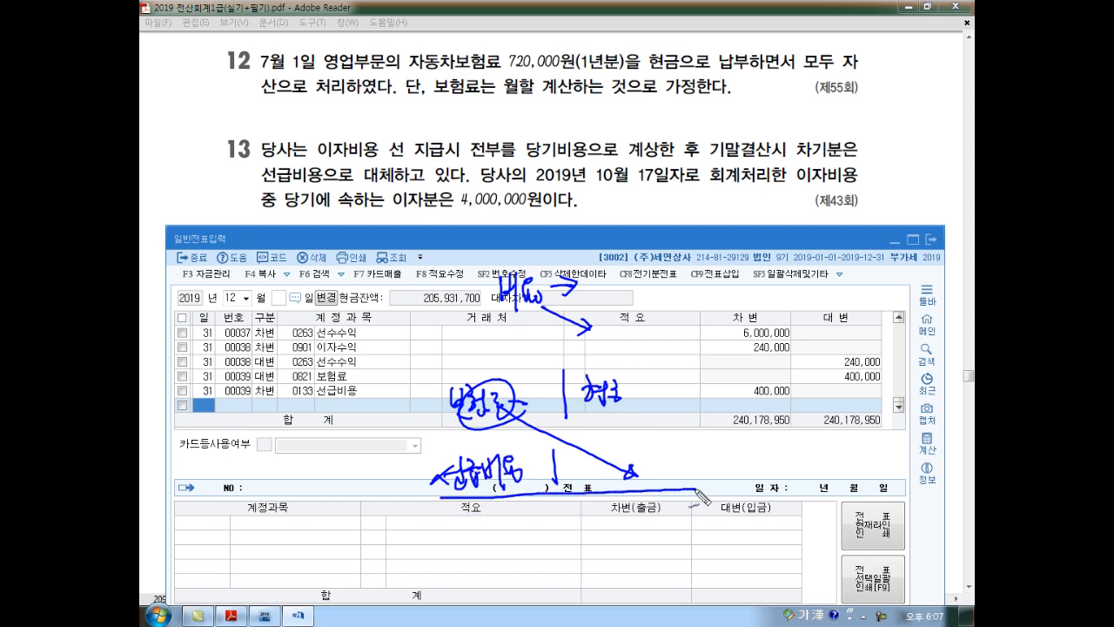
mouse_move(477, 510)
left_mouse_down()
mouse_move(505, 498)
mouse_move(617, 550)
mouse_move(614, 533)
left_mouse_up()
left_click_drag(534, 522, 535, 557)
mouse_move(470, 545)
left_mouse_down()
mouse_move(461, 535)
mouse_move(520, 538)
left_mouse_up()
left_click_drag(505, 88, 557, 83)
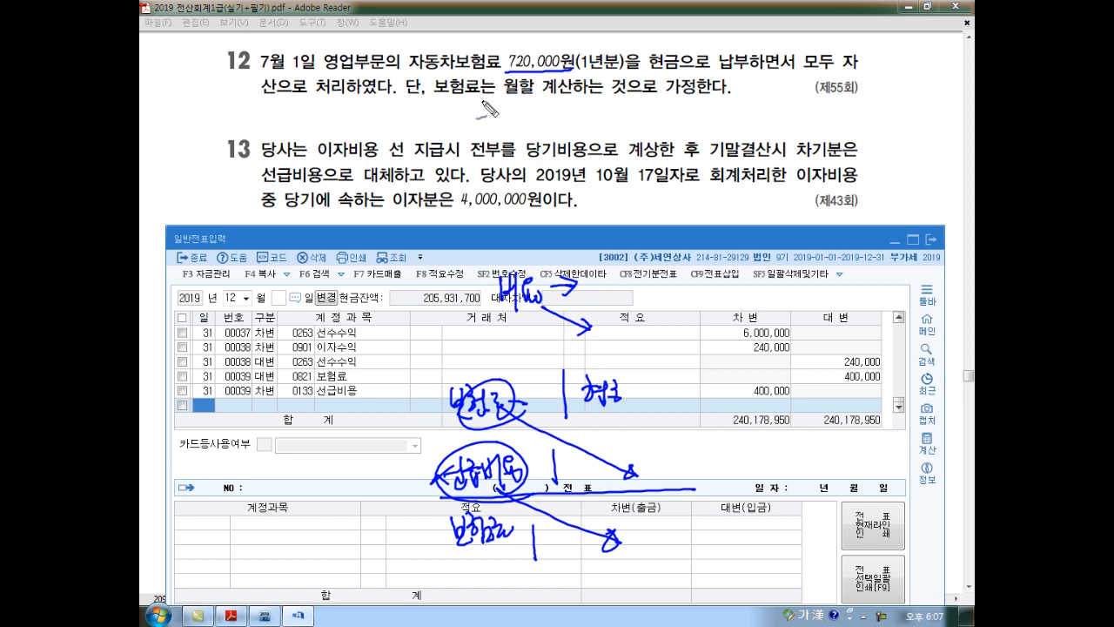
left_click_drag(505, 99, 607, 101)
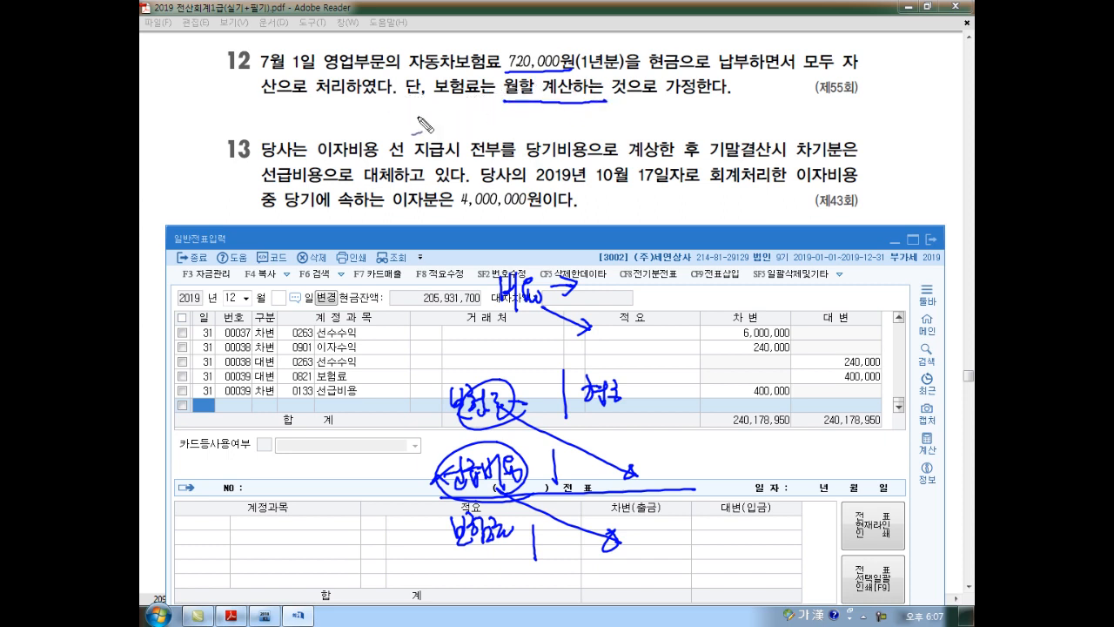
left_click_drag(260, 66, 324, 69)
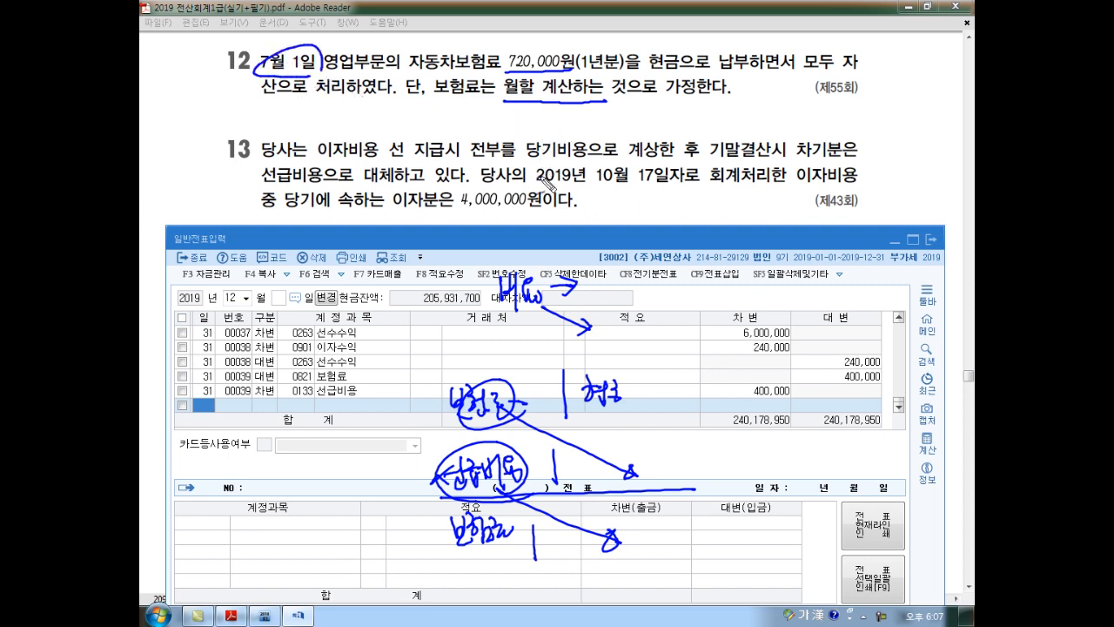
key("Escape")
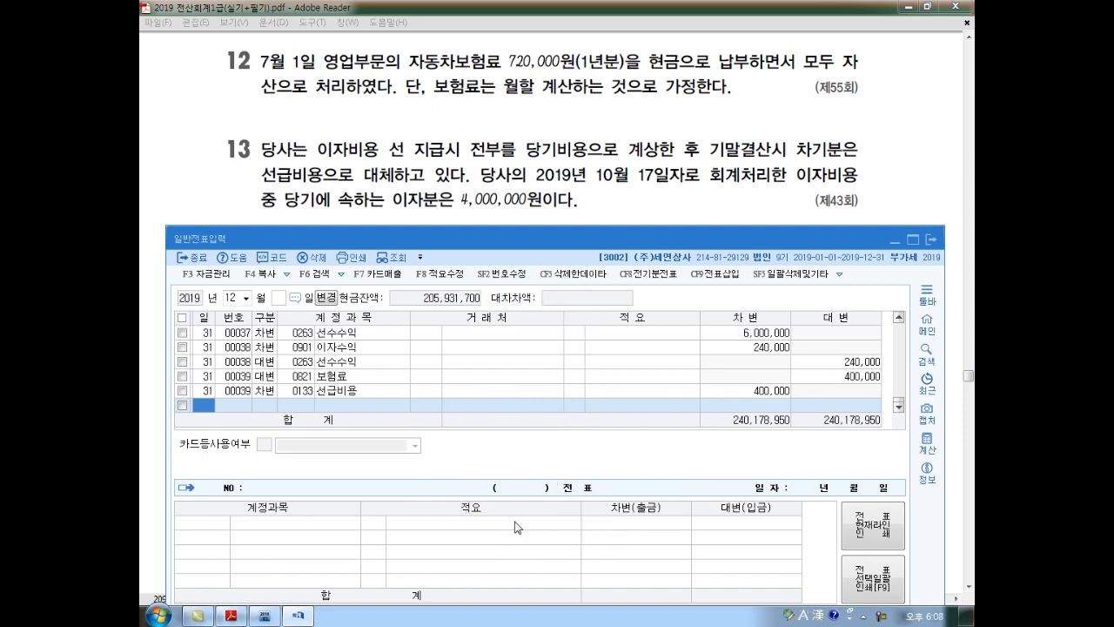
Enter a debit line dated December 31 for 0821 보험료 (insurance expense) with an amount of 360,000.
type("31")
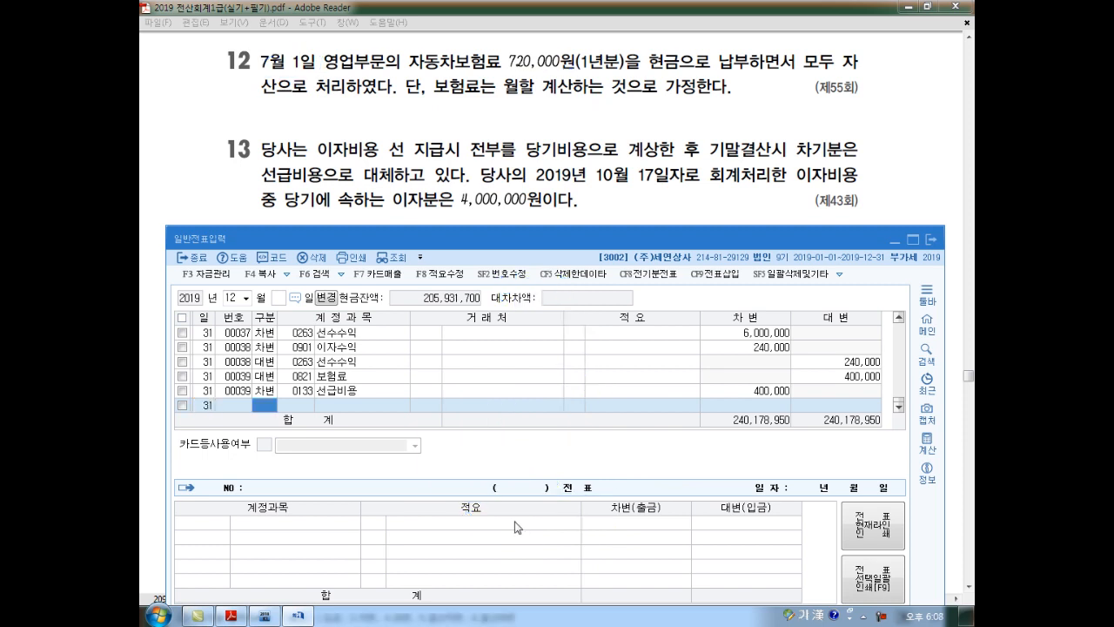
type("3")
type("8")
type("21")
key("Return")
key("Return")
key("Return")
key("Return")
key("Return")
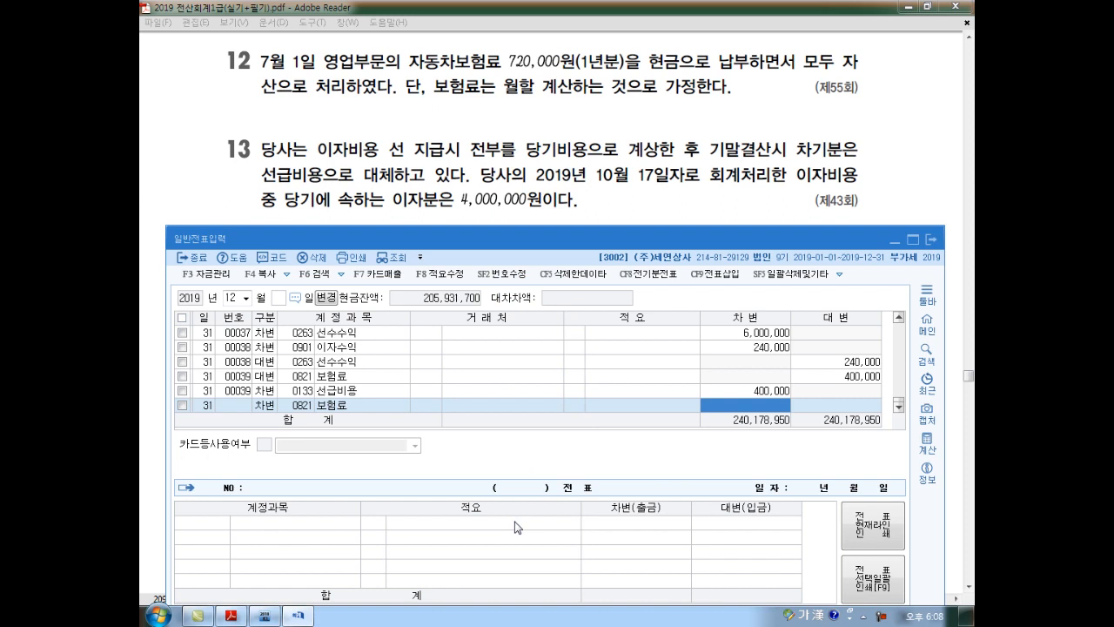
type("360")
key("Return")
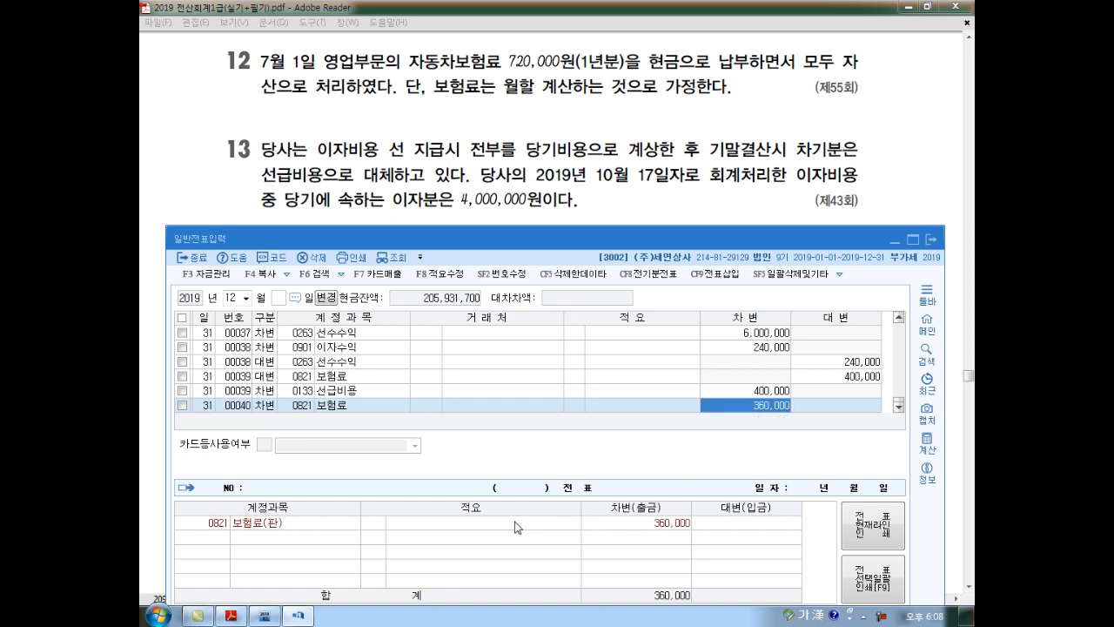
key("Return")
Balance the 보험료 entry with a credit line of 360,000 to 0133 선급비용 (prepaid expenses).
type("4")
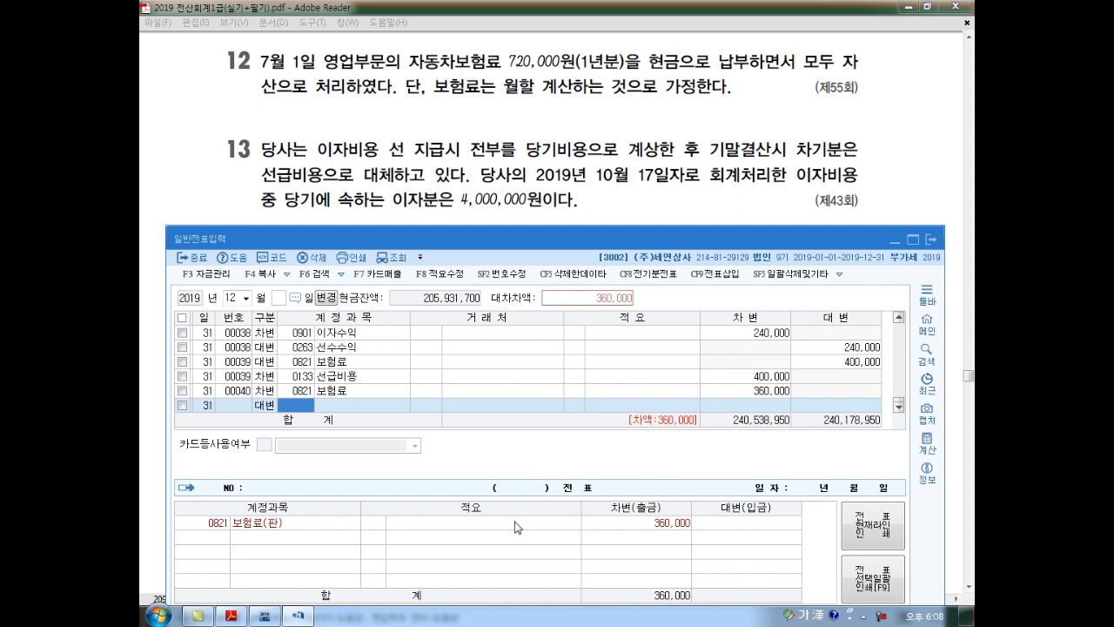
type("선급비")
key("Return")
key("Return")
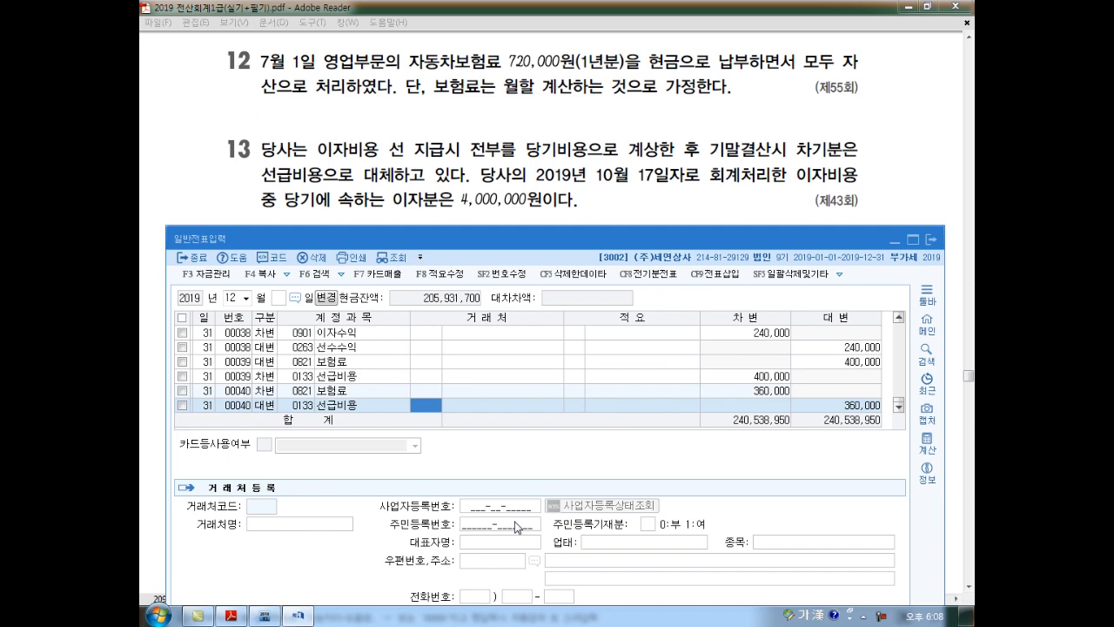
key("Return")
key("Return")
key("Return")
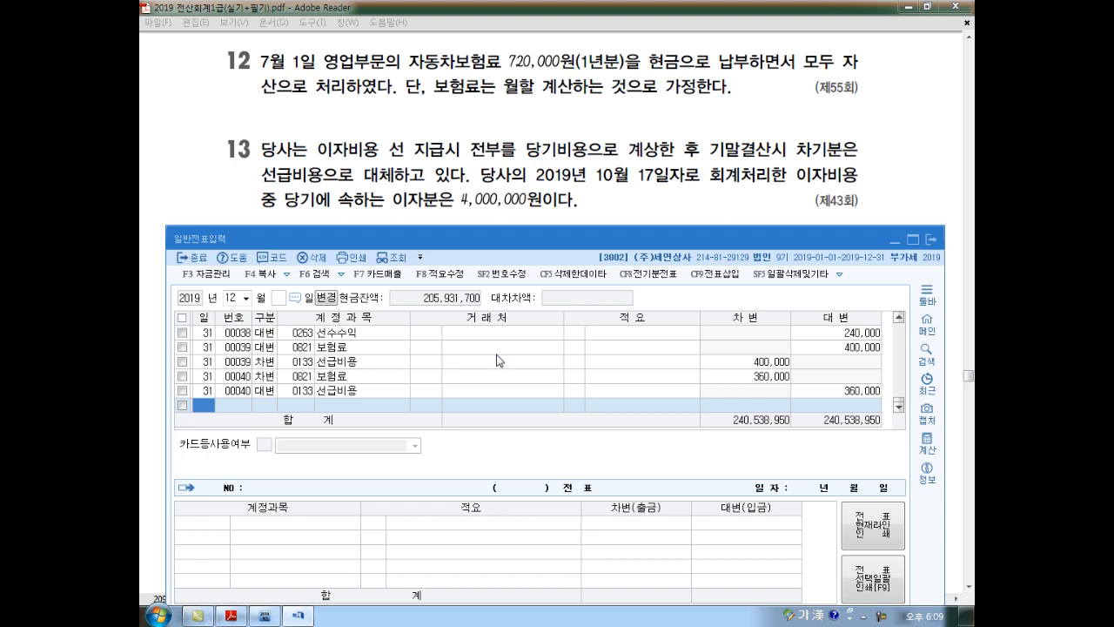
left_click_drag(599, 197, 664, 193)
left_click_drag(613, 299, 614, 342)
mouse_move(472, 324)
left_mouse_down()
mouse_move(505, 344)
mouse_move(575, 334)
mouse_move(570, 350)
left_mouse_up()
left_click_drag(475, 357, 710, 345)
left_click_drag(448, 208, 527, 206)
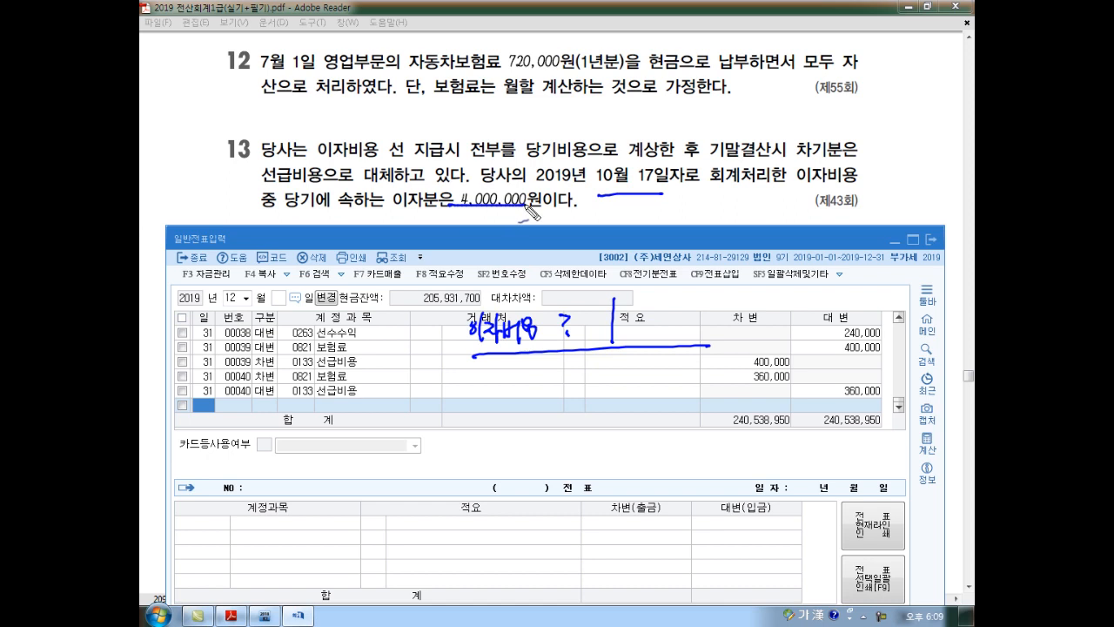
left_click_drag(576, 352, 654, 396)
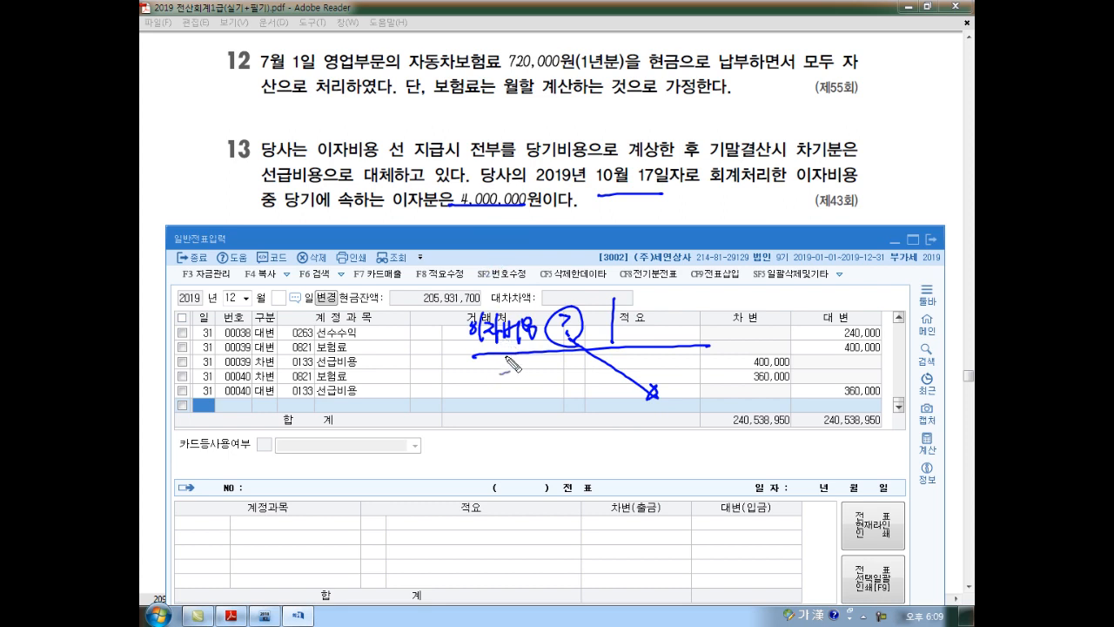
mouse_move(555, 345)
left_mouse_down()
mouse_move(575, 324)
mouse_move(588, 327)
mouse_move(550, 309)
left_mouse_up()
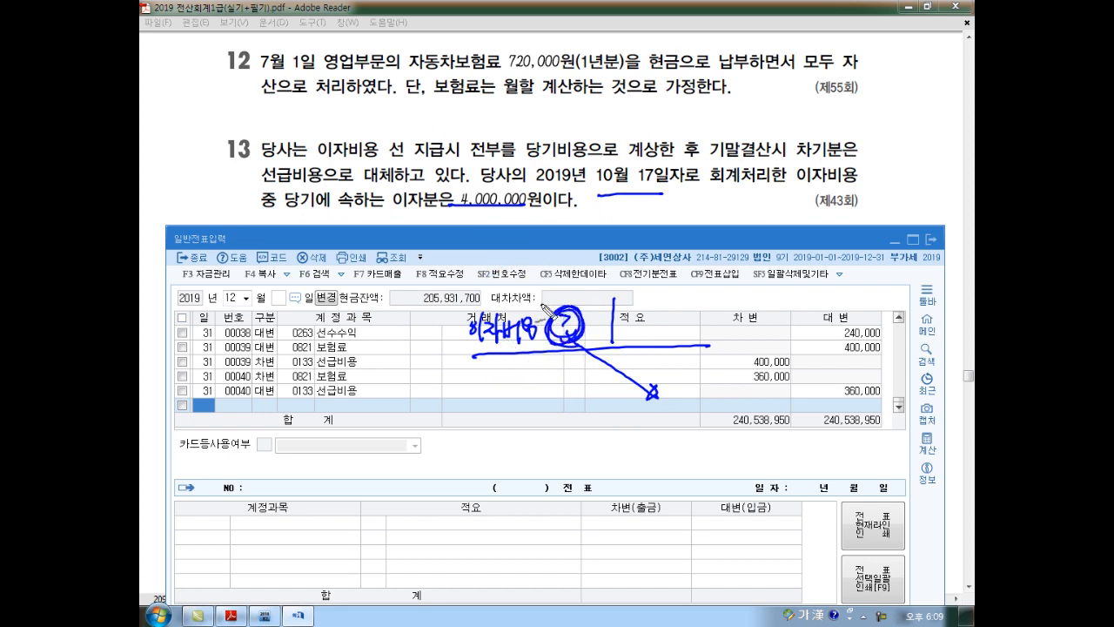
left_click_drag(520, 362, 531, 361)
left_click_drag(477, 326, 480, 359)
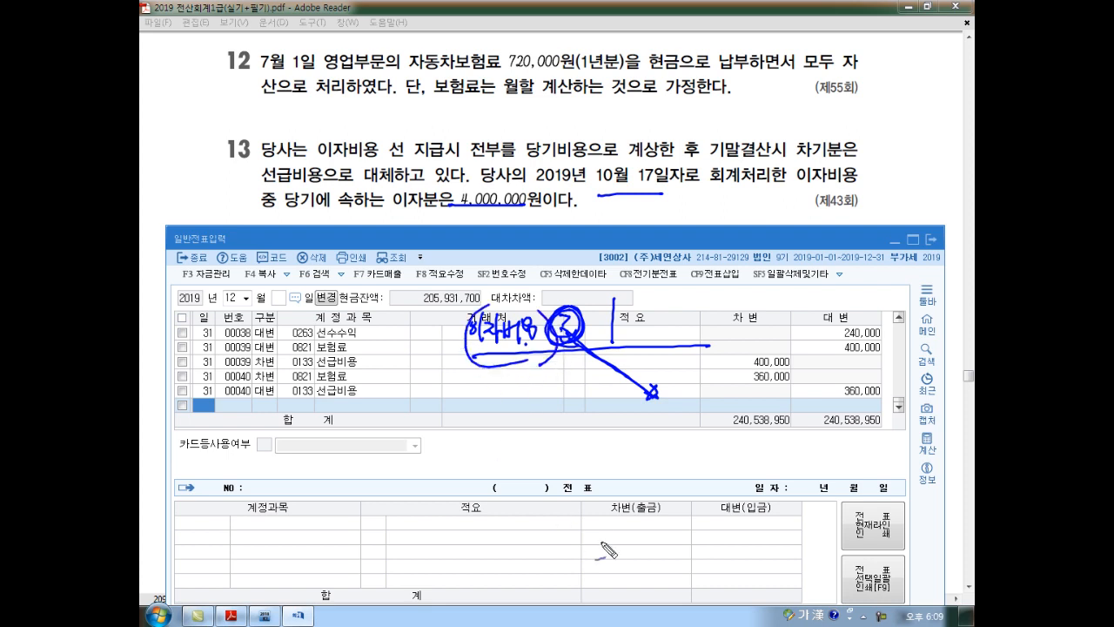
key("Escape")
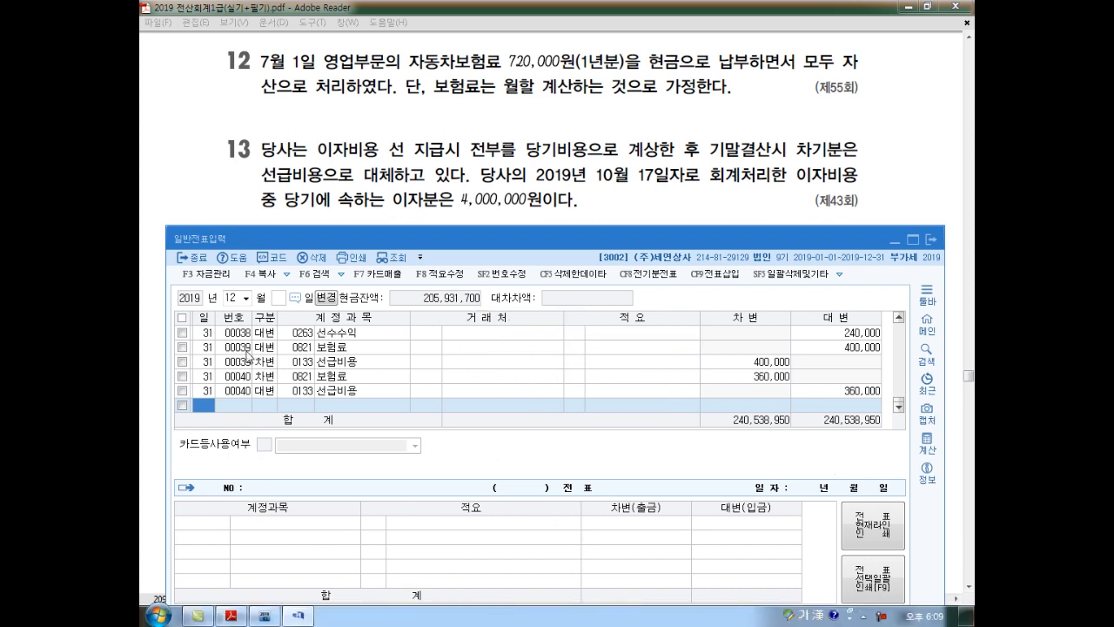
Look up the general journal entries dated October 17, 2019 to check the recorded interest expense.
left_click(233, 301)
key("Return")
type("17")
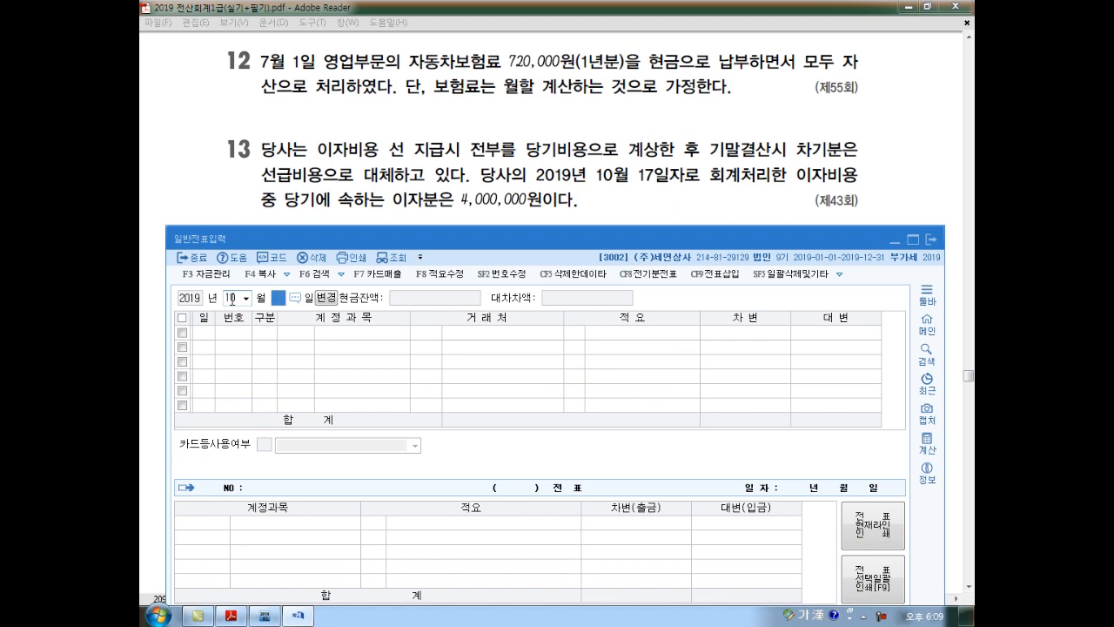
key("Return")
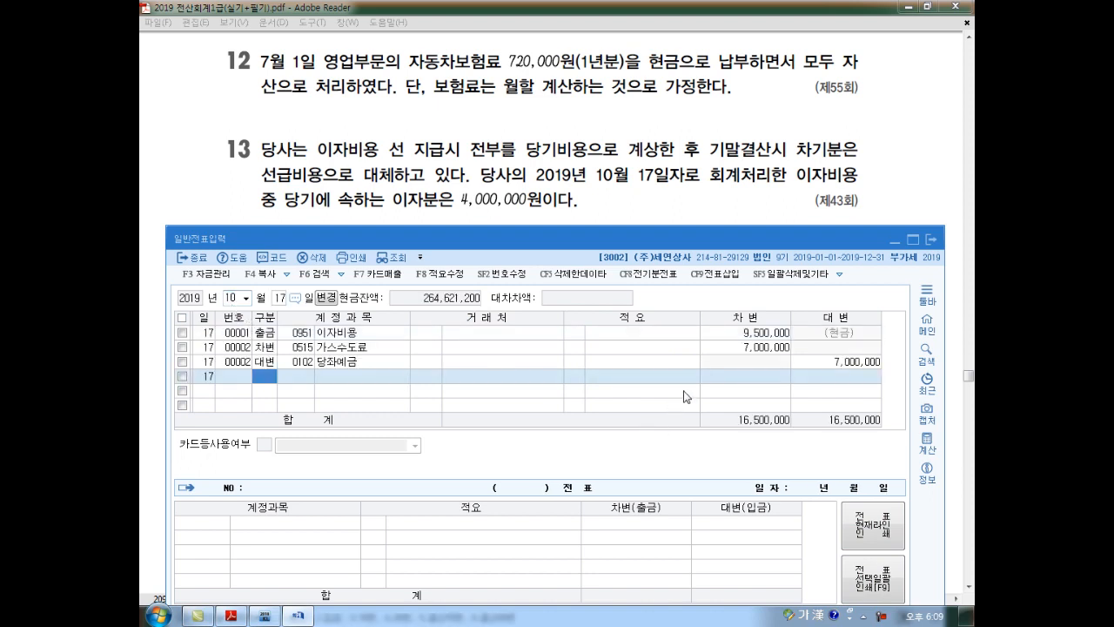
Return to the December 31 entries and add a credit line of 5,500,000 to 0951 이자비용 (interest expense).
left_click(764, 336)
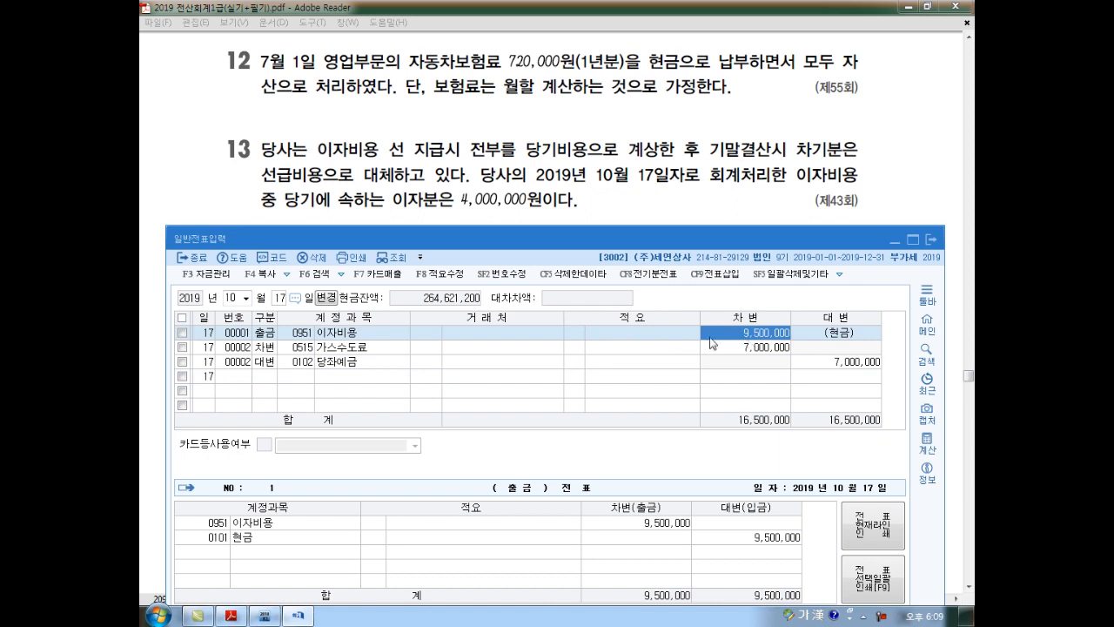
left_click(228, 300)
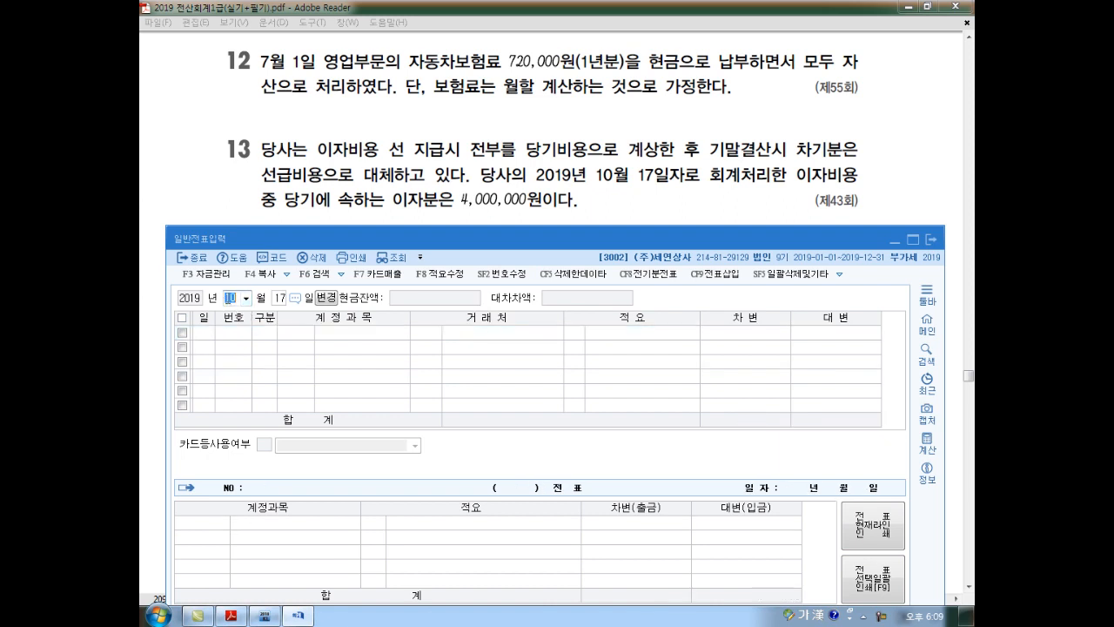
type("12")
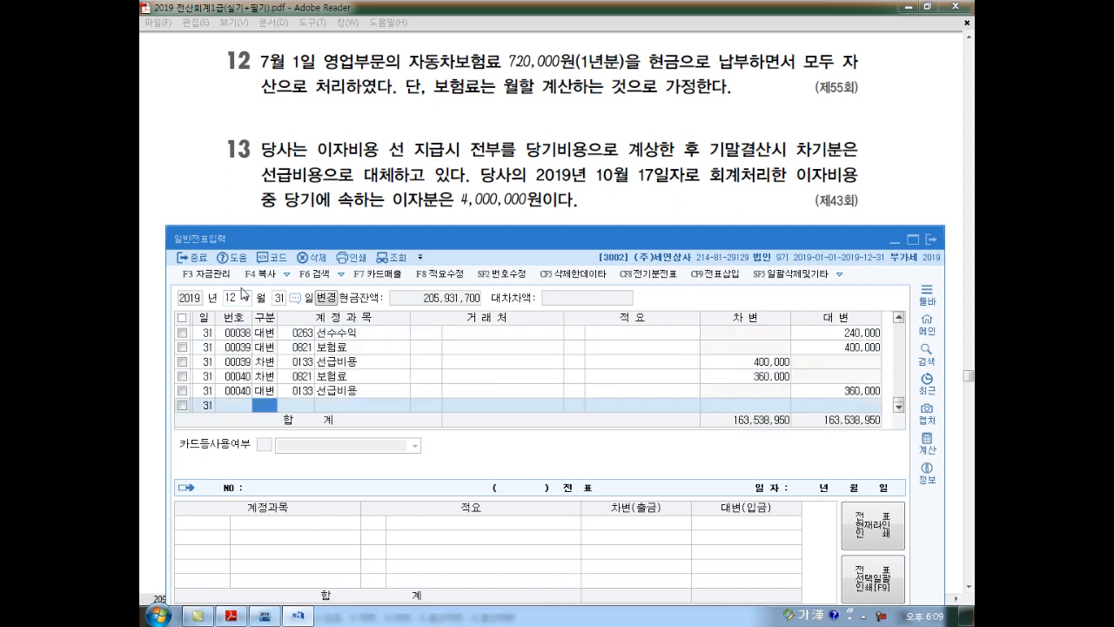
type("314951")
key("Return")
key("Return")
key("Return")
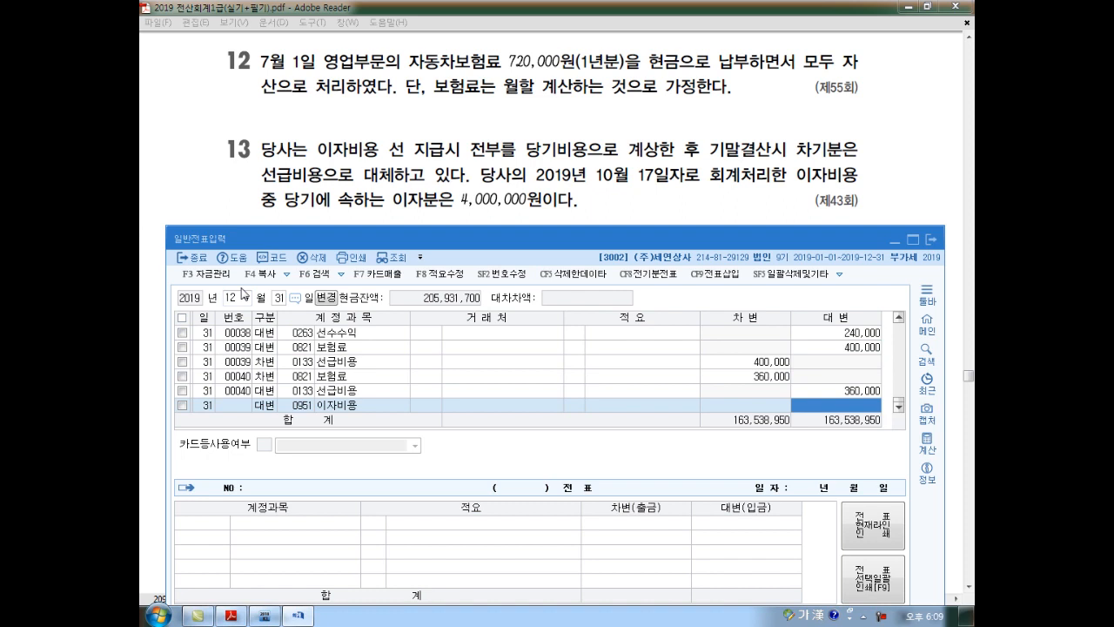
type("5,500,000")
key("Return")
Balance the 이자비용 entry with a debit line of 5,500,000 to 0133 선급비용 (prepaid expenses).
key("3")
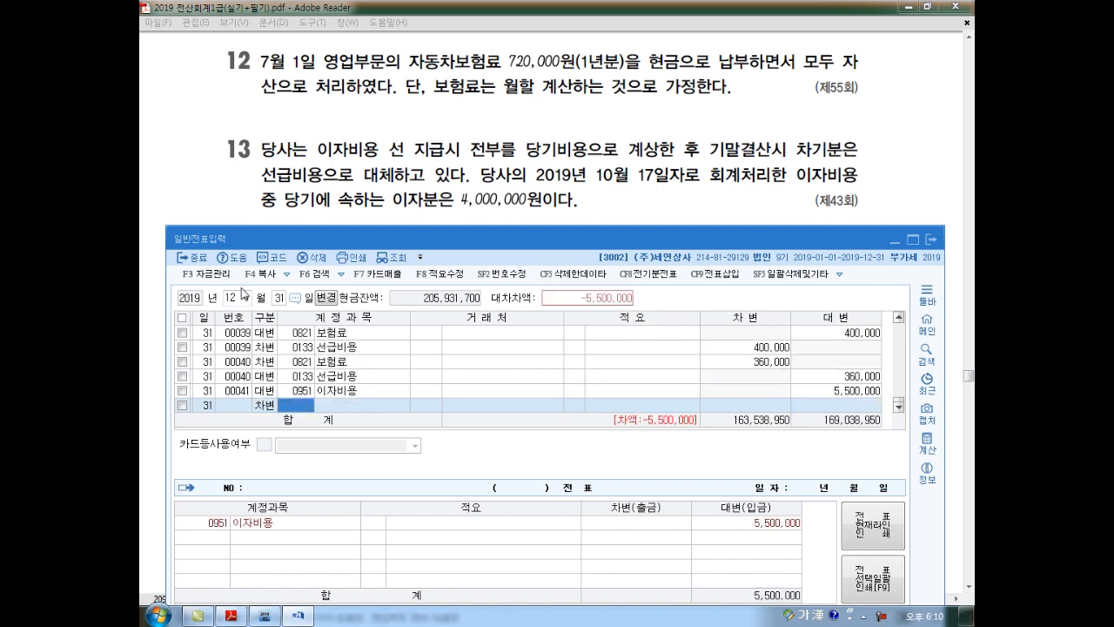
type("선급")
key("Return")
key("Down")
key("Down")
key("Return")
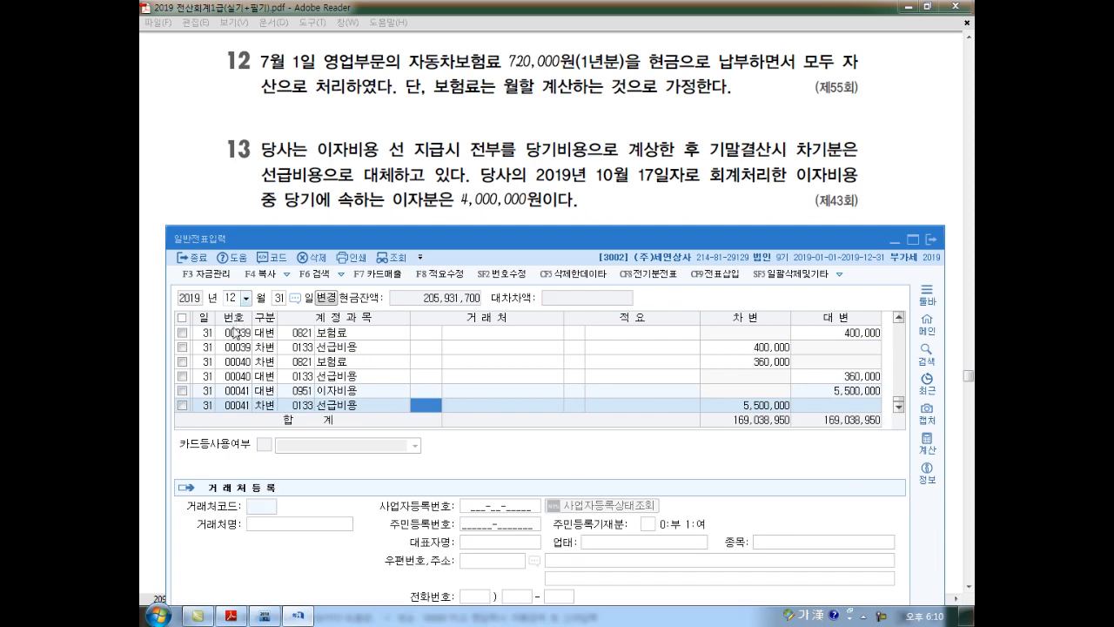
left_click(342, 394)
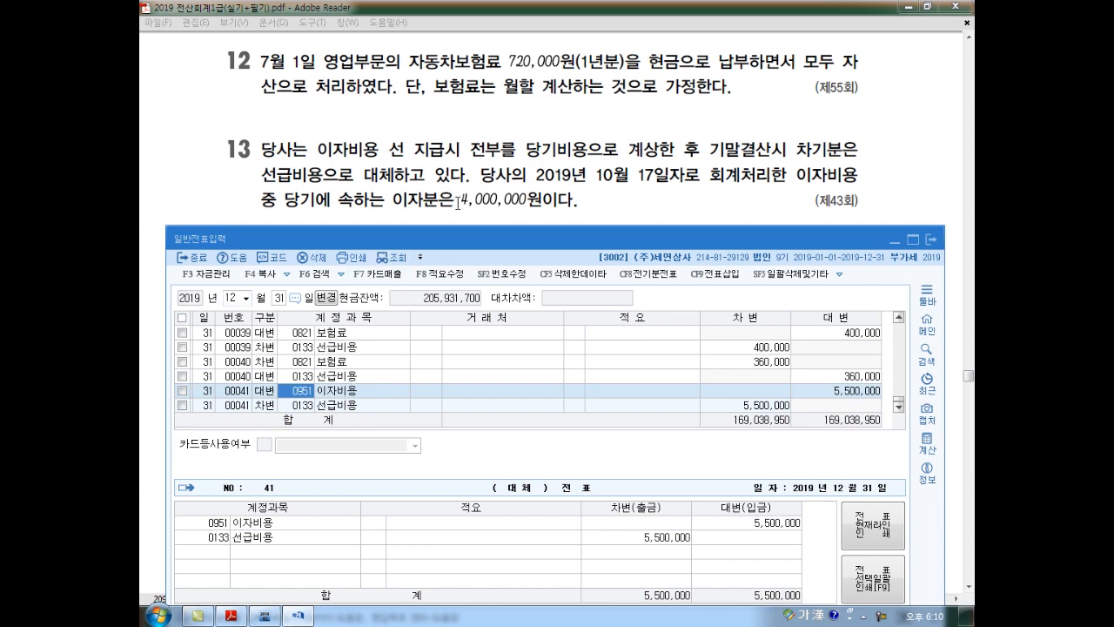
left_click(812, 396)
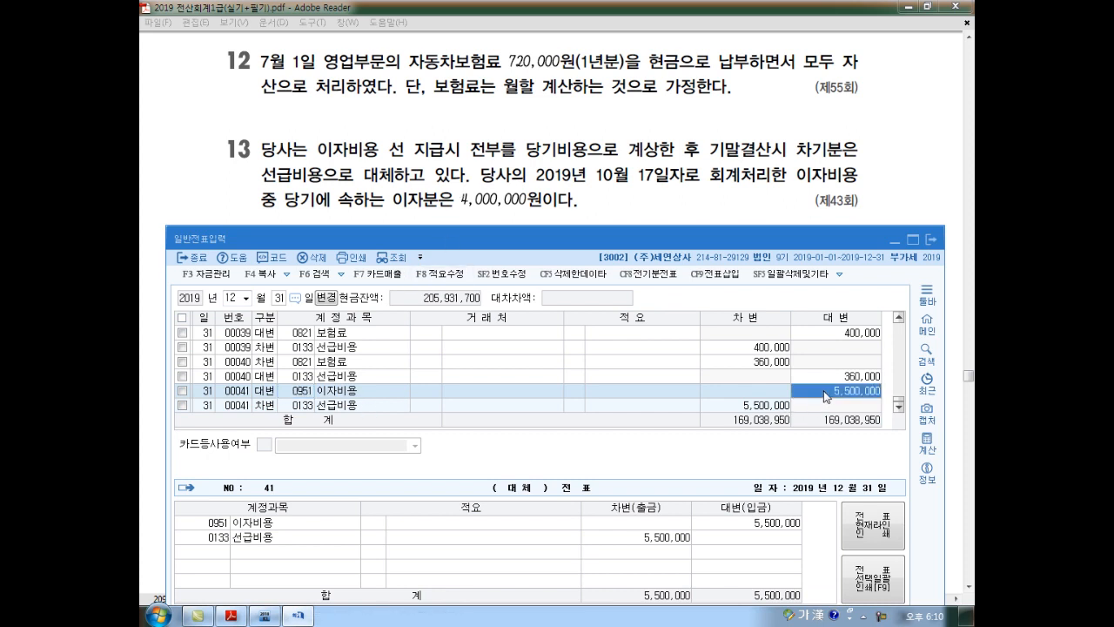
left_click(784, 406)
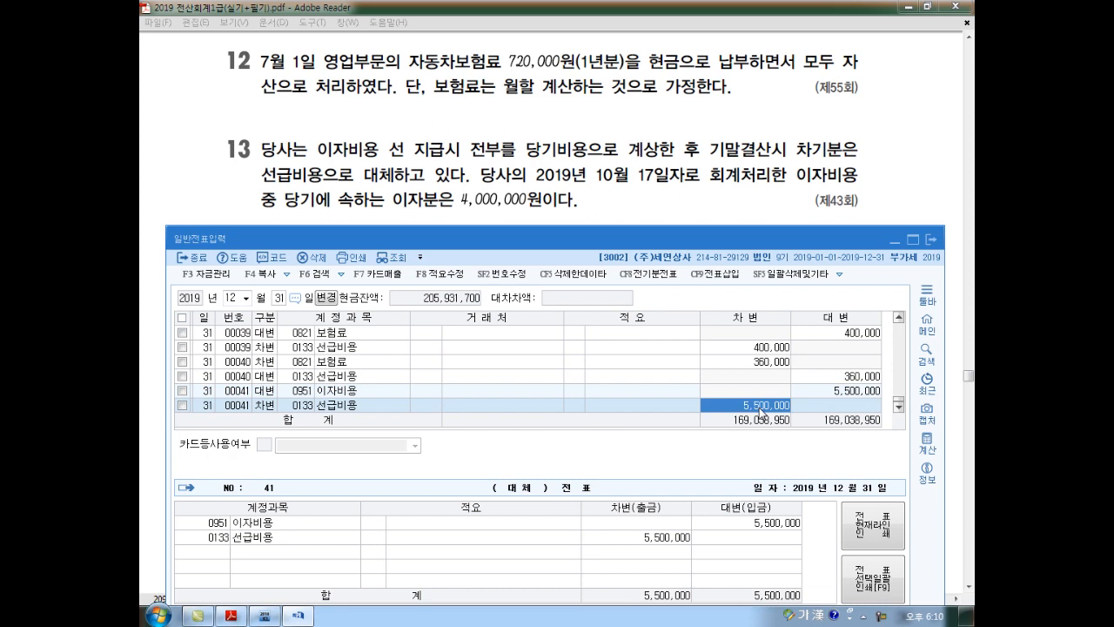
key("Return")
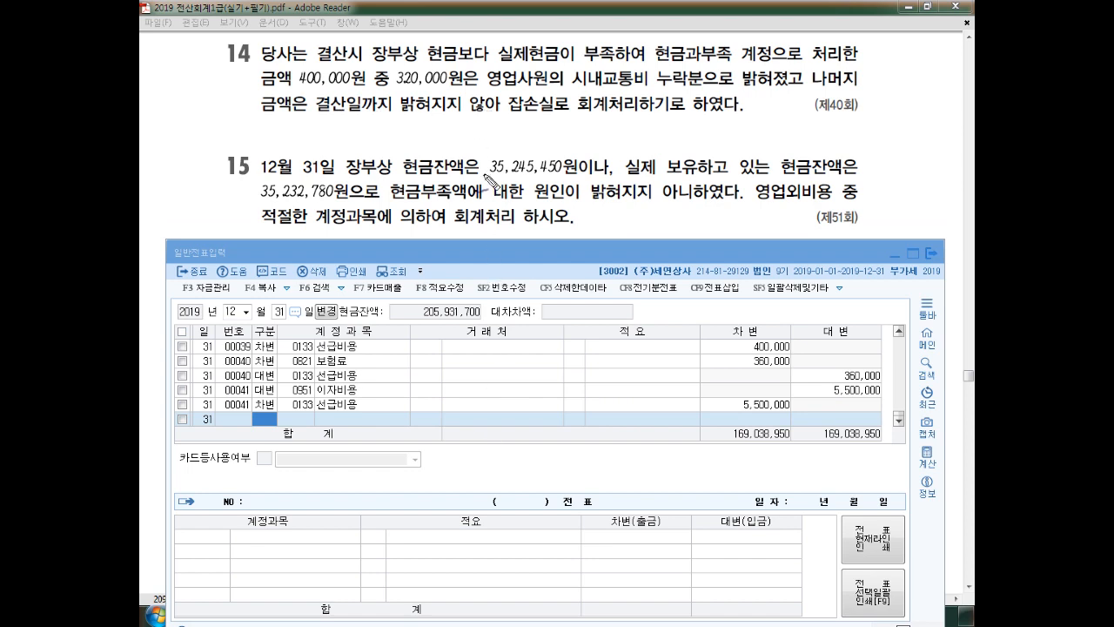
mouse_move(457, 64)
left_mouse_down()
mouse_move(427, 77)
mouse_move(462, 54)
mouse_move(440, 70)
left_mouse_up()
left_click_drag(614, 66, 610, 45)
left_click_drag(596, 247, 601, 301)
left_click_drag(613, 255, 619, 259)
left_click_drag(611, 265, 617, 267)
mouse_move(624, 267)
left_mouse_down()
mouse_move(667, 282)
mouse_move(696, 267)
mouse_move(688, 273)
left_mouse_up()
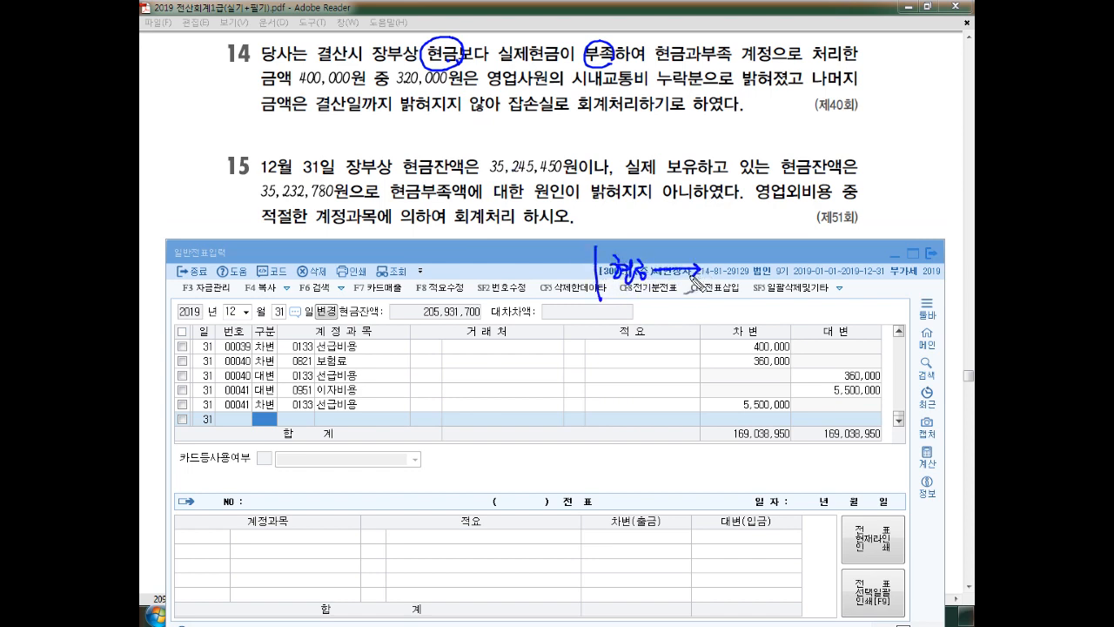
mouse_move(450, 246)
left_mouse_down()
mouse_move(479, 296)
mouse_move(493, 270)
mouse_move(510, 271)
mouse_move(500, 283)
mouse_move(528, 313)
mouse_move(689, 375)
left_mouse_up()
mouse_move(616, 374)
left_mouse_down()
mouse_move(625, 371)
mouse_move(600, 387)
left_mouse_up()
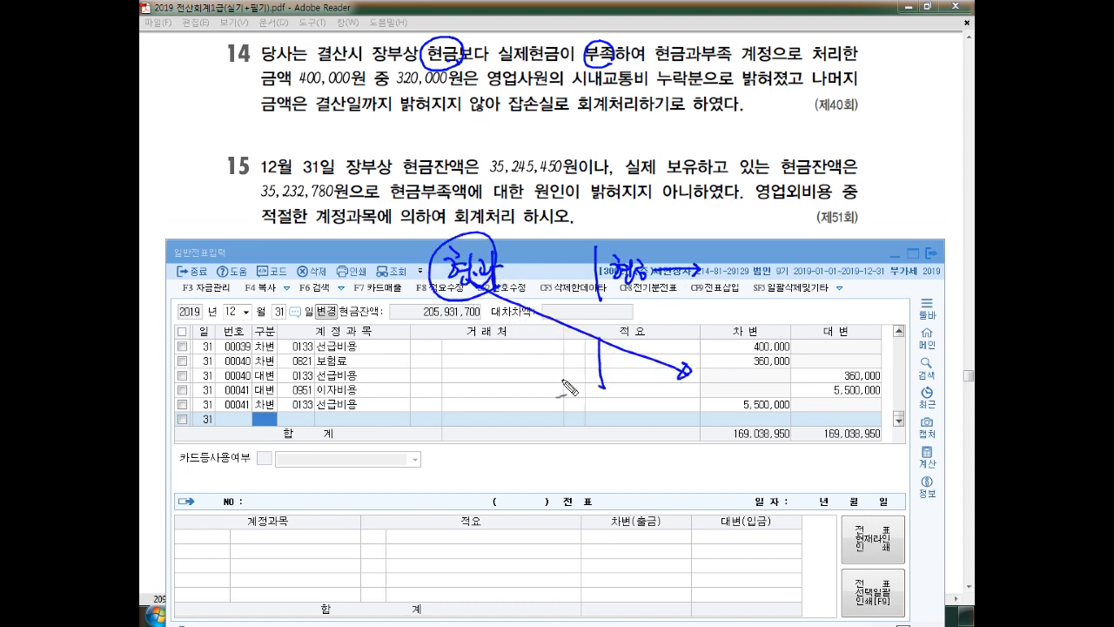
left_click_drag(491, 348, 510, 383)
mouse_move(523, 356)
left_mouse_down()
mouse_move(538, 355)
mouse_move(537, 379)
left_mouse_up()
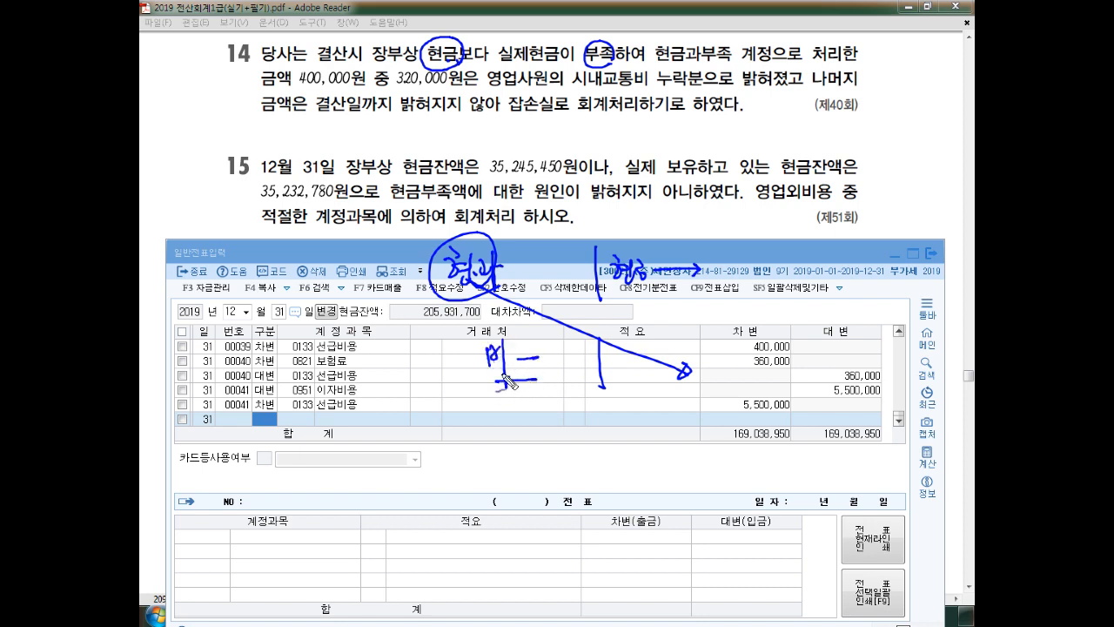
key("Escape")
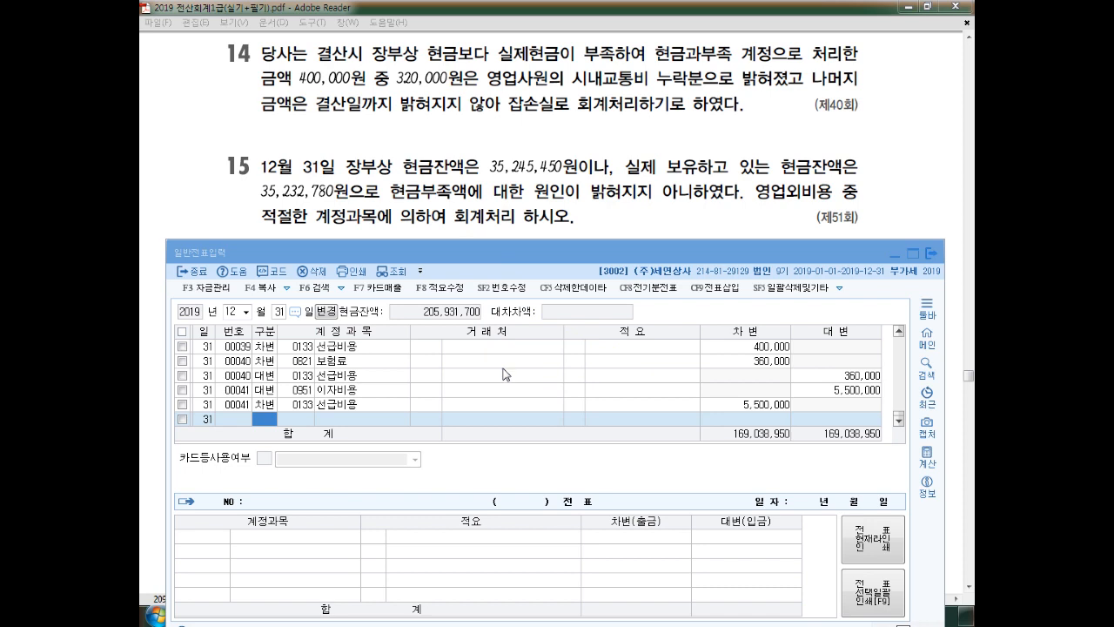
Enter a credit line dated December 31 for 0141 현금과부족 (cash over and short) with an amount of 400,000.
key("4")
key("Return")
key("Return")
key("Return")
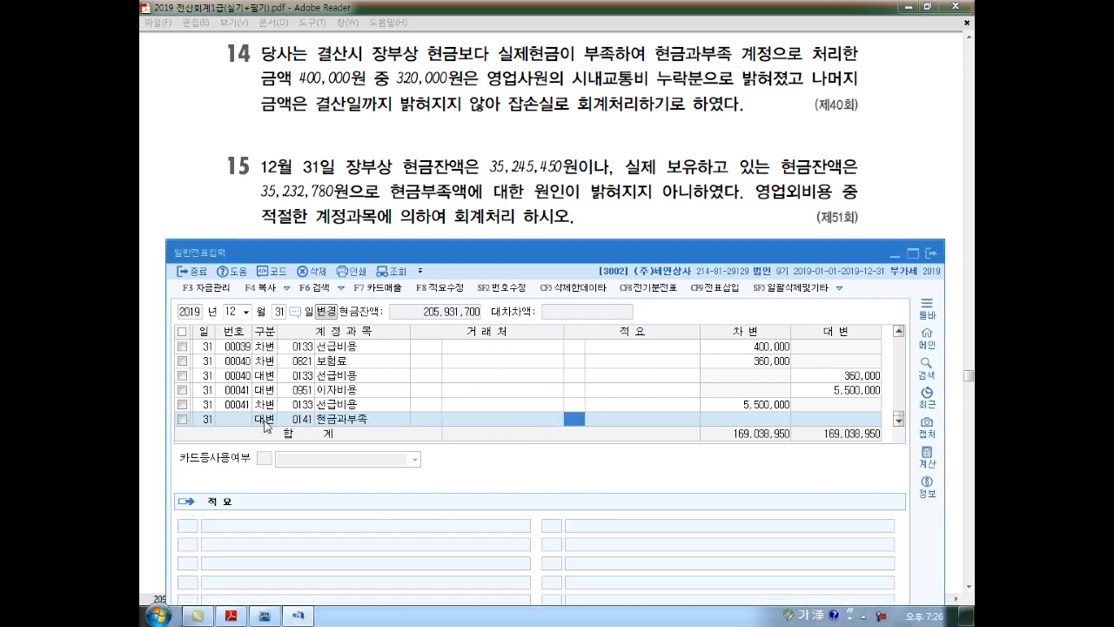
key("Return")
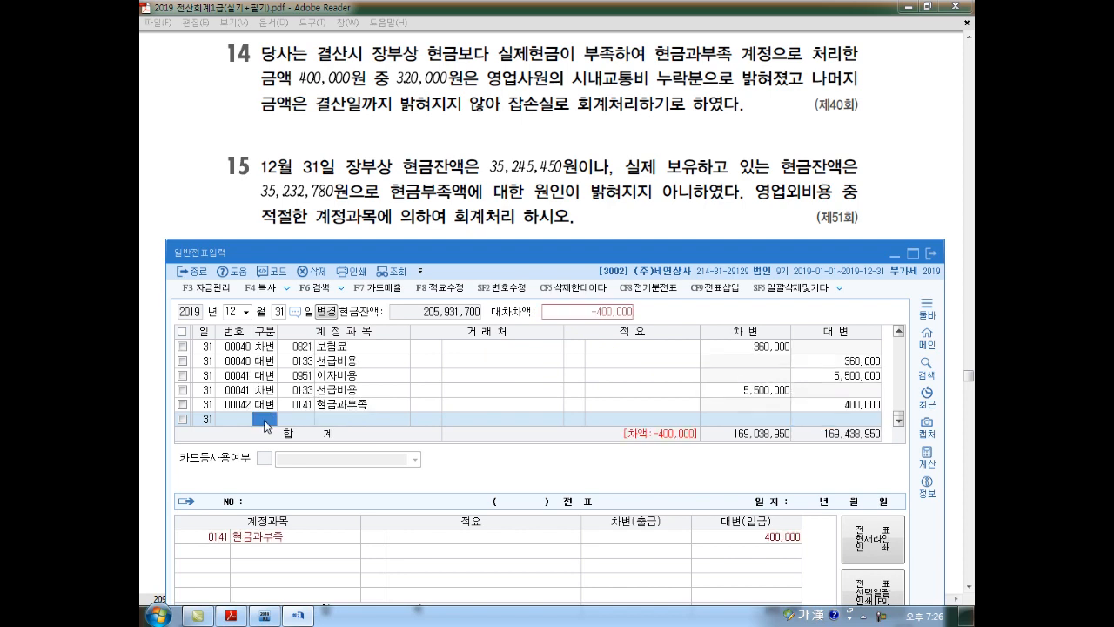
Add a debit line to 0812 여비교통비 (travel expense) against the cash shortage, with the amount set to 320,000.
key("3")
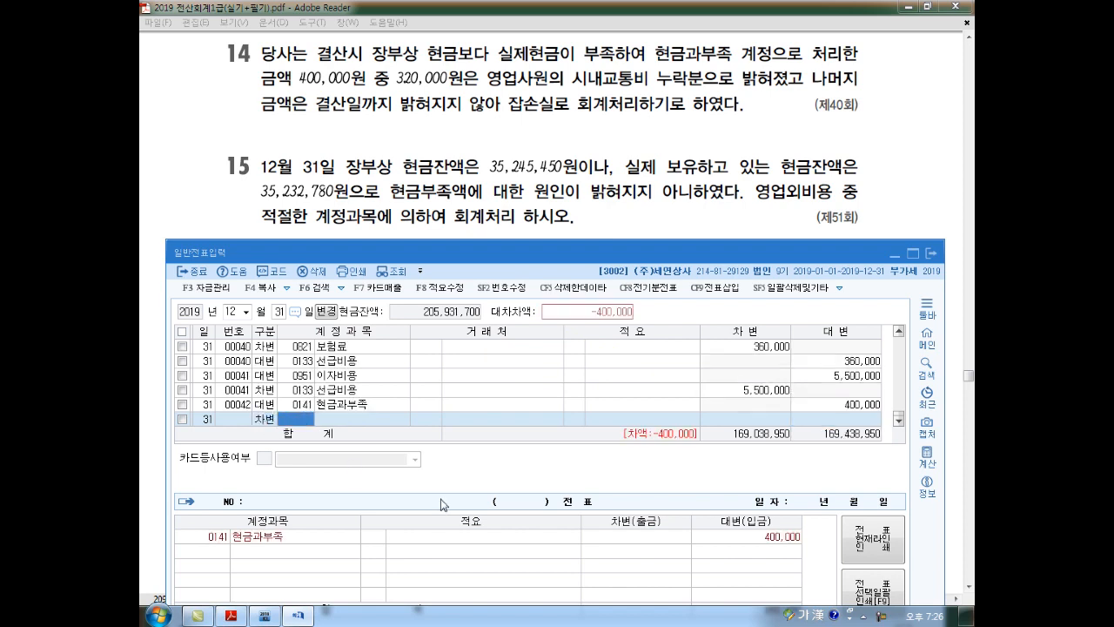
type("812")
key("Return")
key("Return")
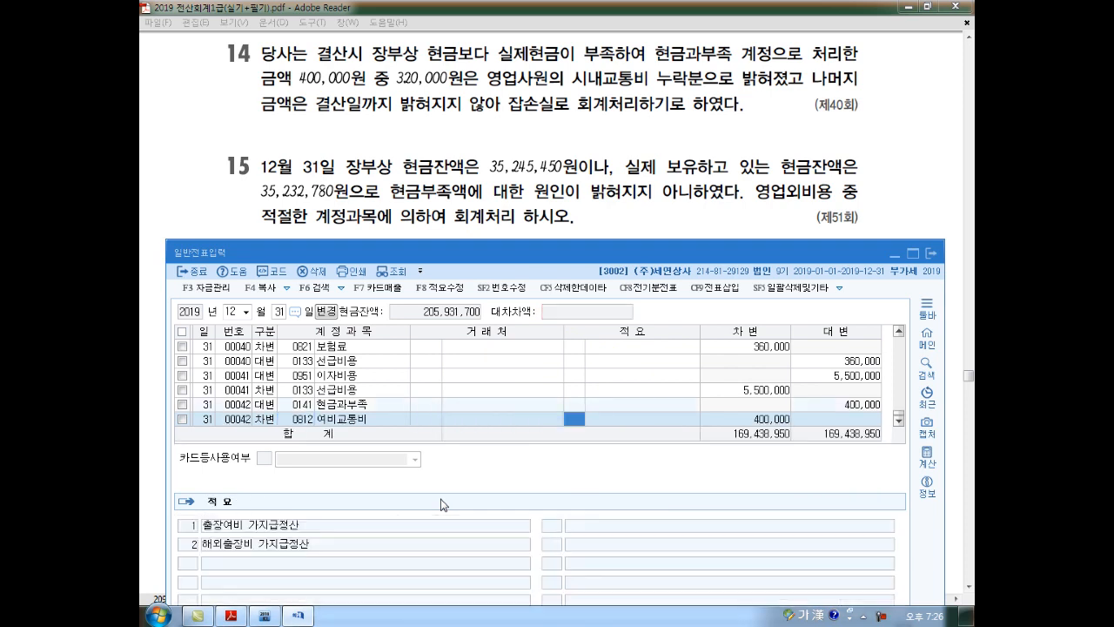
key("Return")
type("320,000")
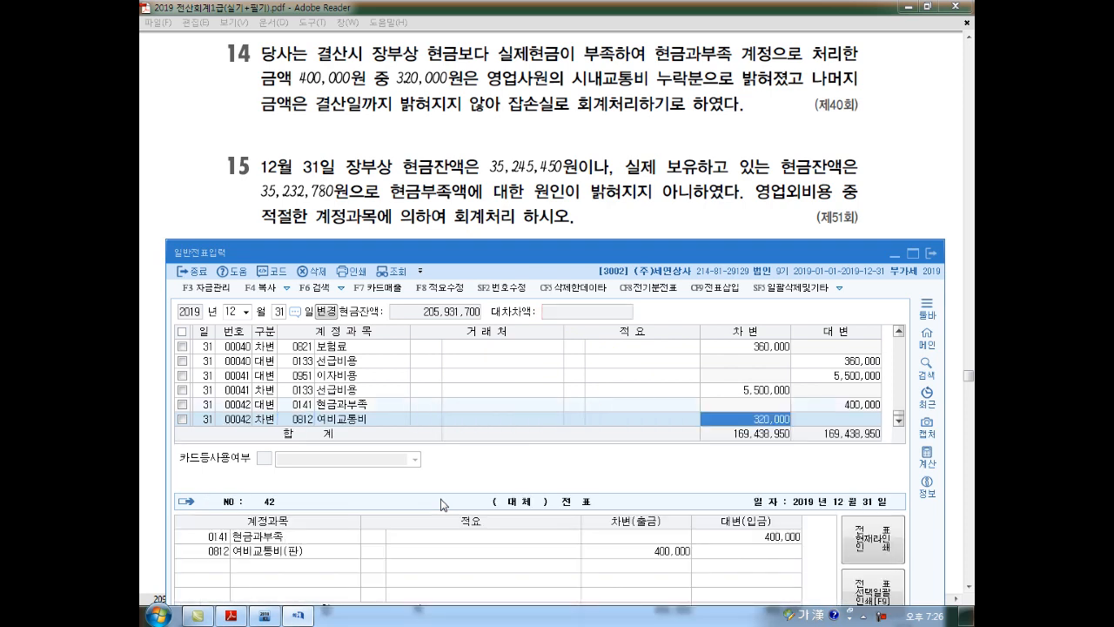
key("Return")
Balance the 현금과부족 entry with a debit line of 80,000 to 0980 잡손실 (miscellaneous loss).
type("980")
key("Return")
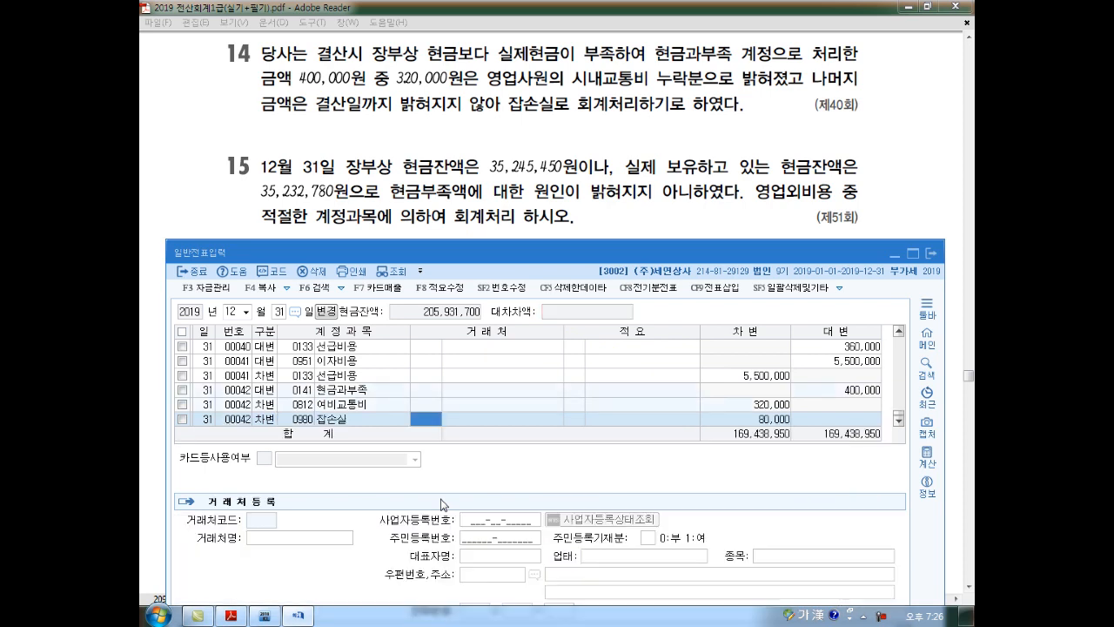
key("Return")
key("Return")
key("Return")
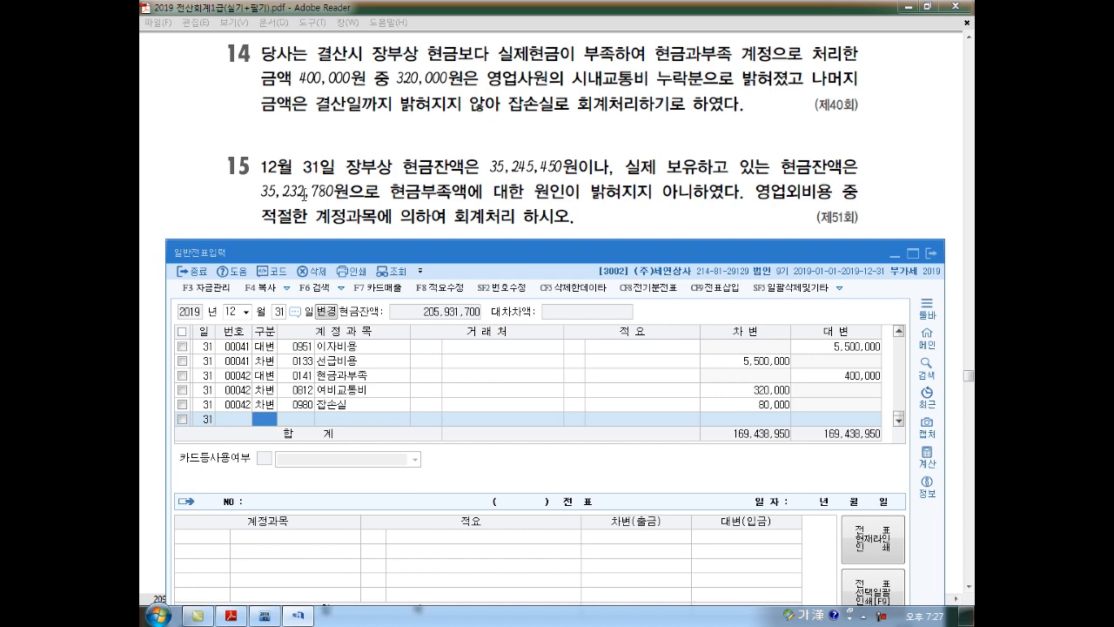
Enter a credit line dated December 31 for 0101 현금 (cash) with an amount of 12,670.
type("4")
key("Return")
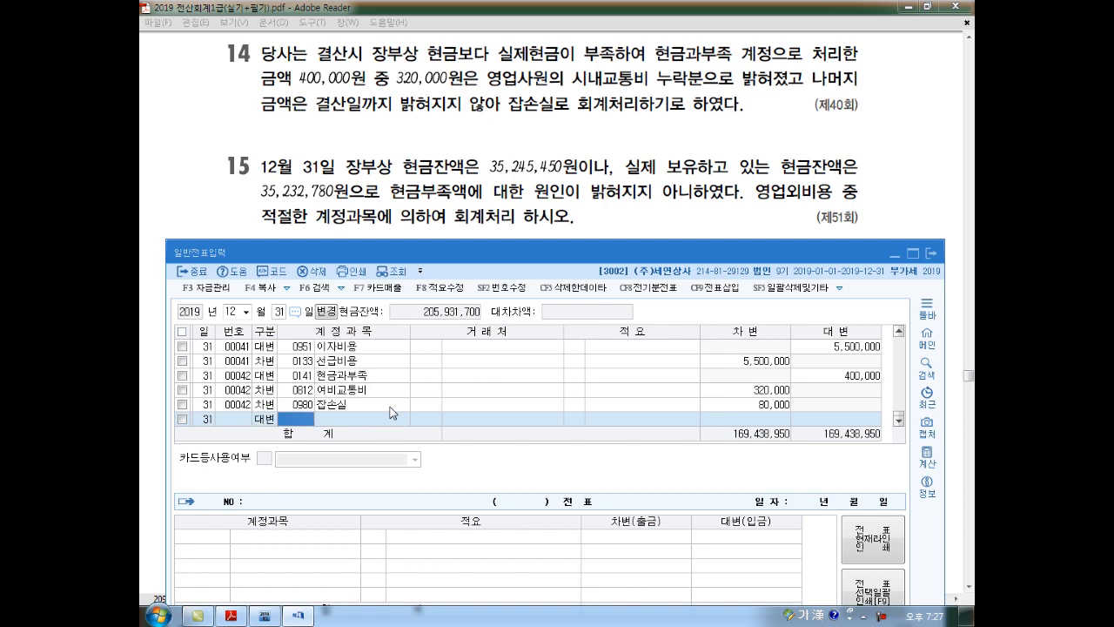
type("101")
key("Return")
key("Return")
key("Return")
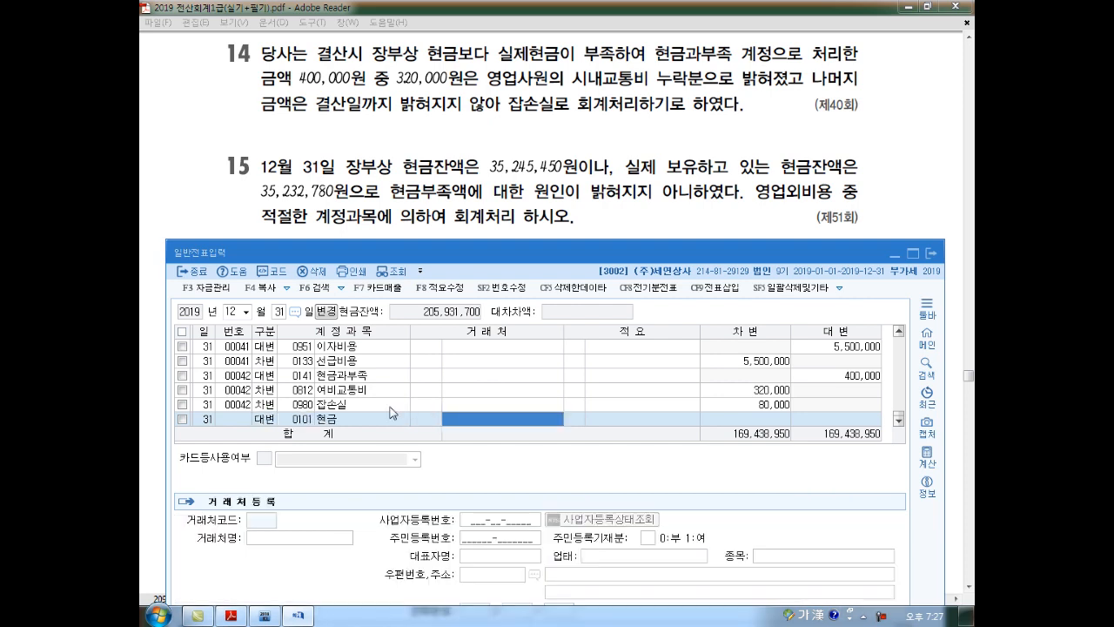
type("1")
type("2,670")
key("Return")
Balance the 현금 entry with a debit line of 12,670 to 0980 잡손실 (miscellaneous loss).
type("3")
key("Return")
type("980")
key("Return")
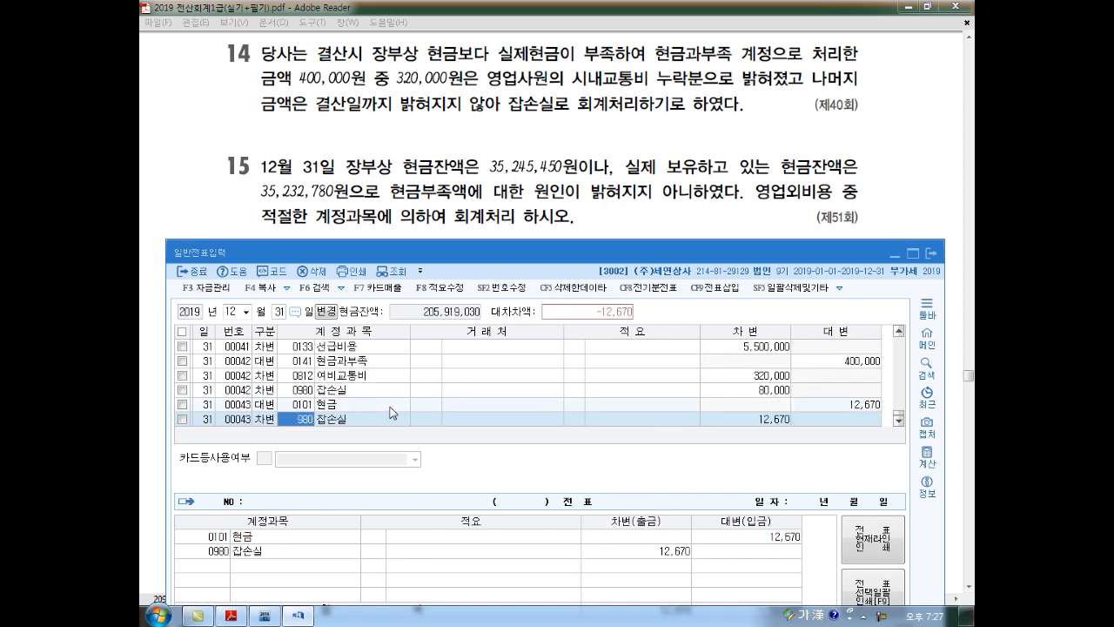
key("Return")
key("Return")
key("Return")
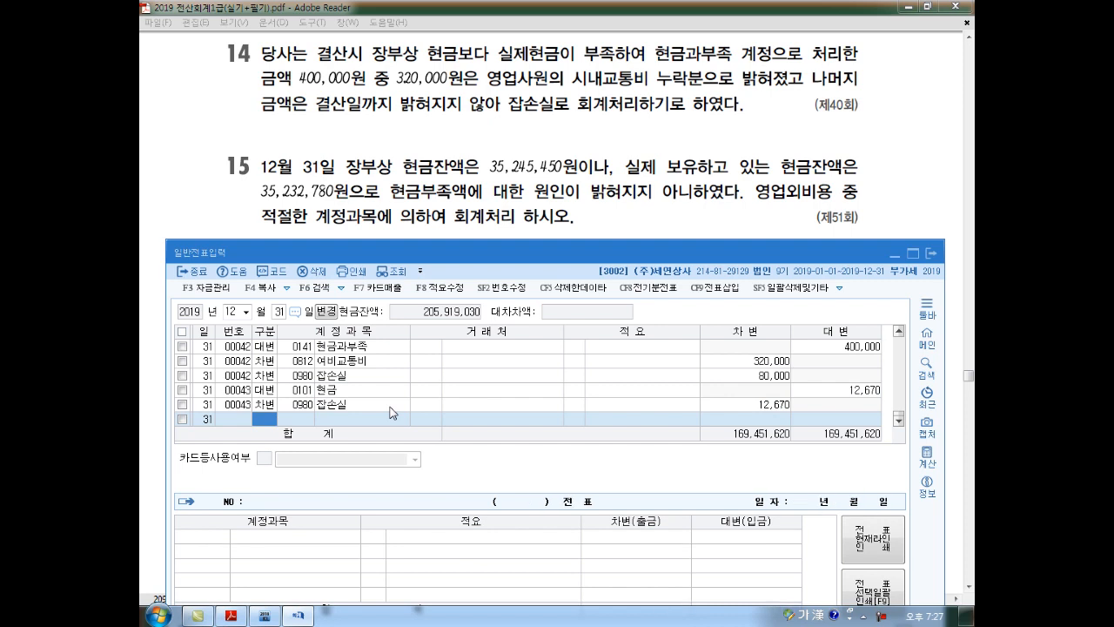
Enter a credit line dated December 31 for exercise 16, to 0830 소모품비 (supplies expense) with an amount of 2,000,000.
scroll(390, 413, "down", 5)
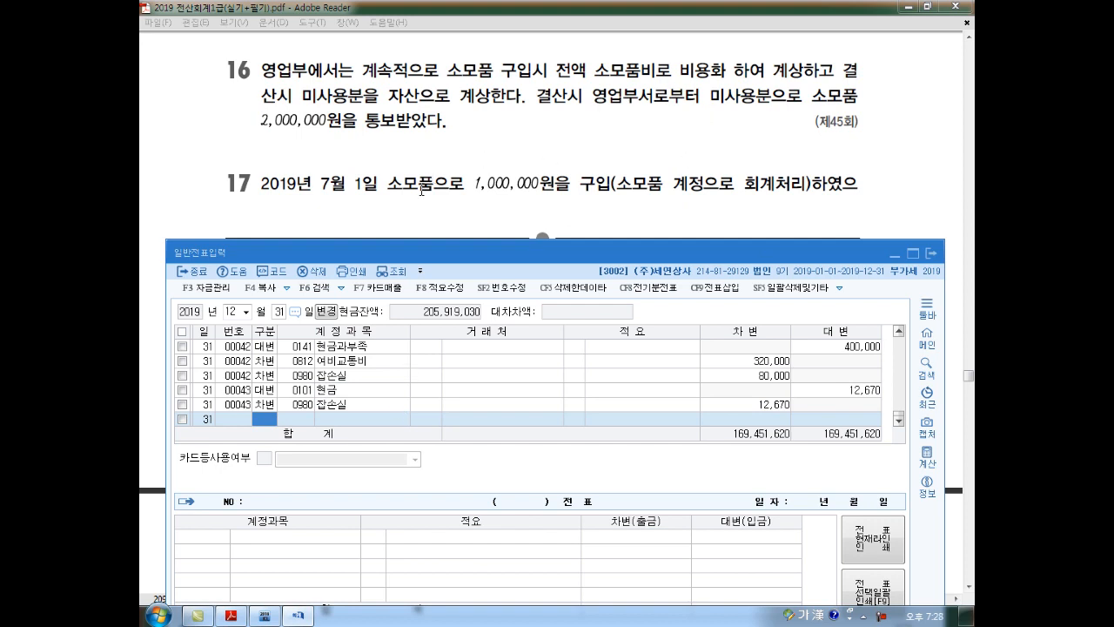
type("4")
key("Return")
type("830")
key("Return")
key("Return")
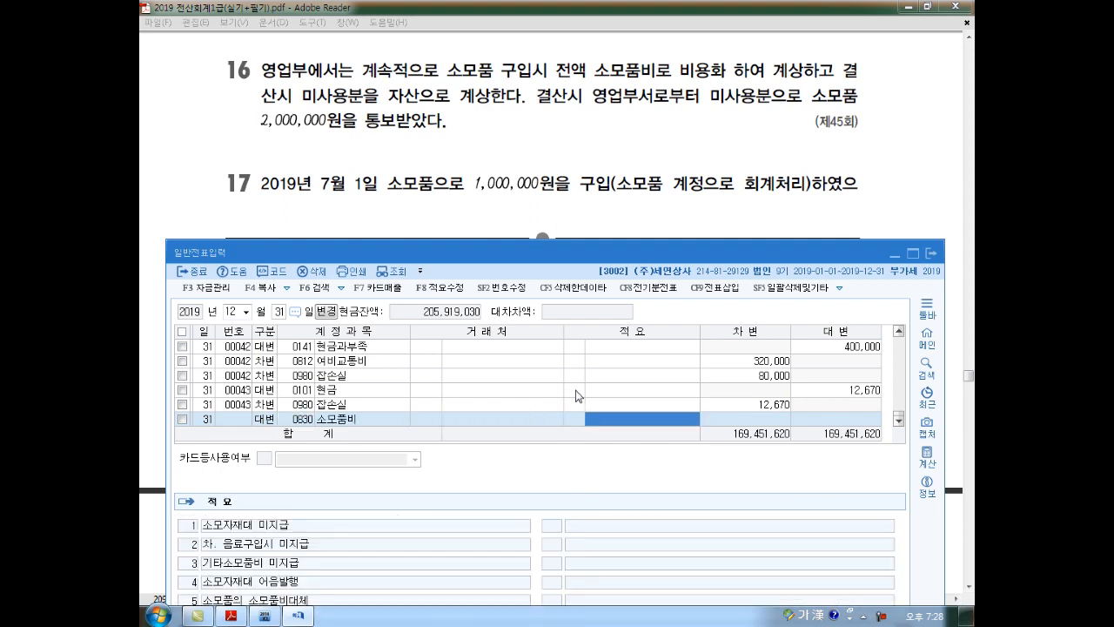
key("Return")
type("2,000,000")
key("Return")
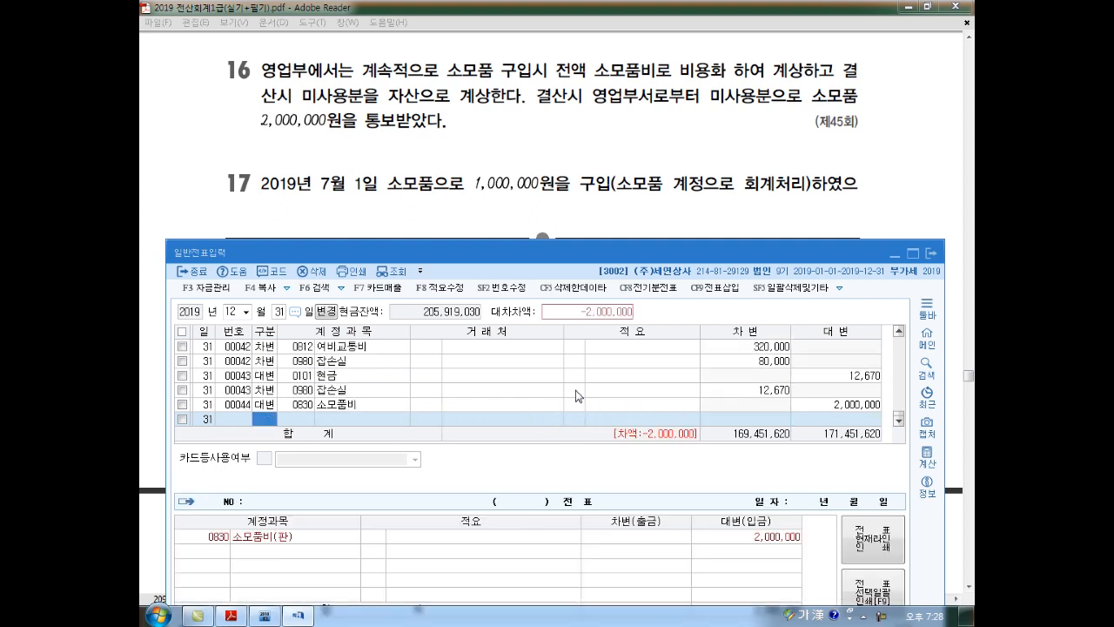
Balance the 소모품비 entry with a debit line of 2,000,000 to 0122 소모품 (supplies).
type("122")
key("Return")
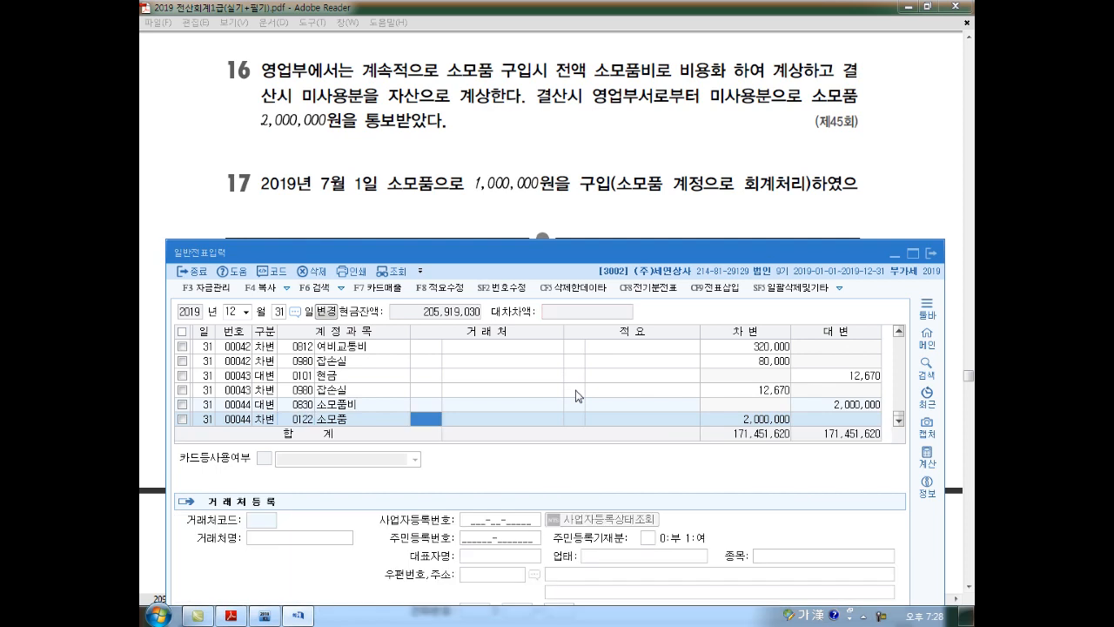
left_click(385, 432)
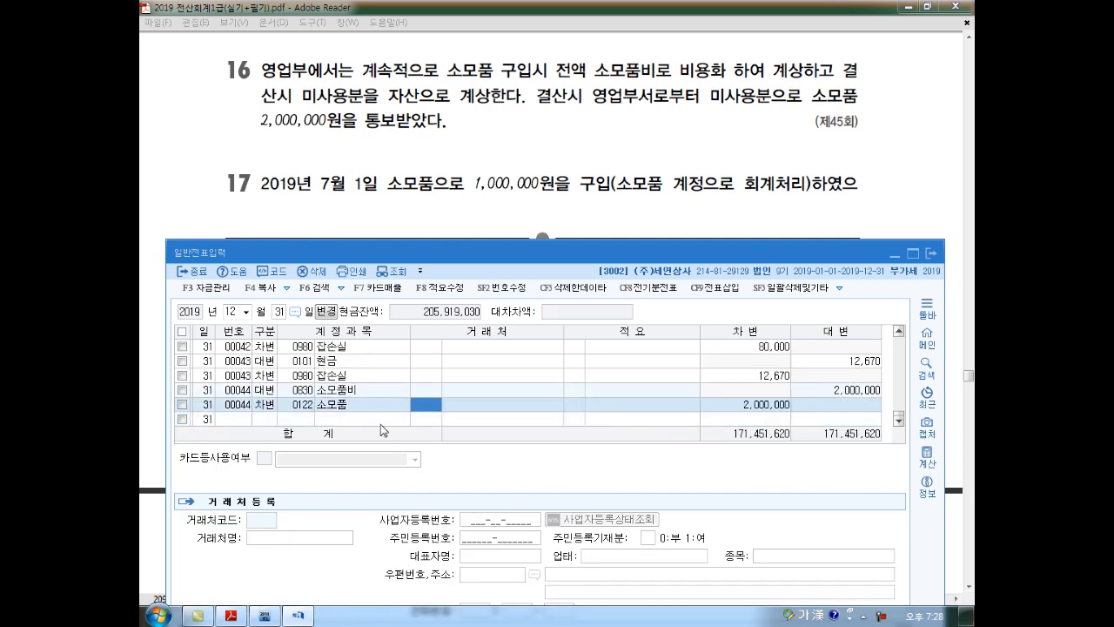
key("Return")
key("Return")
key("Return")
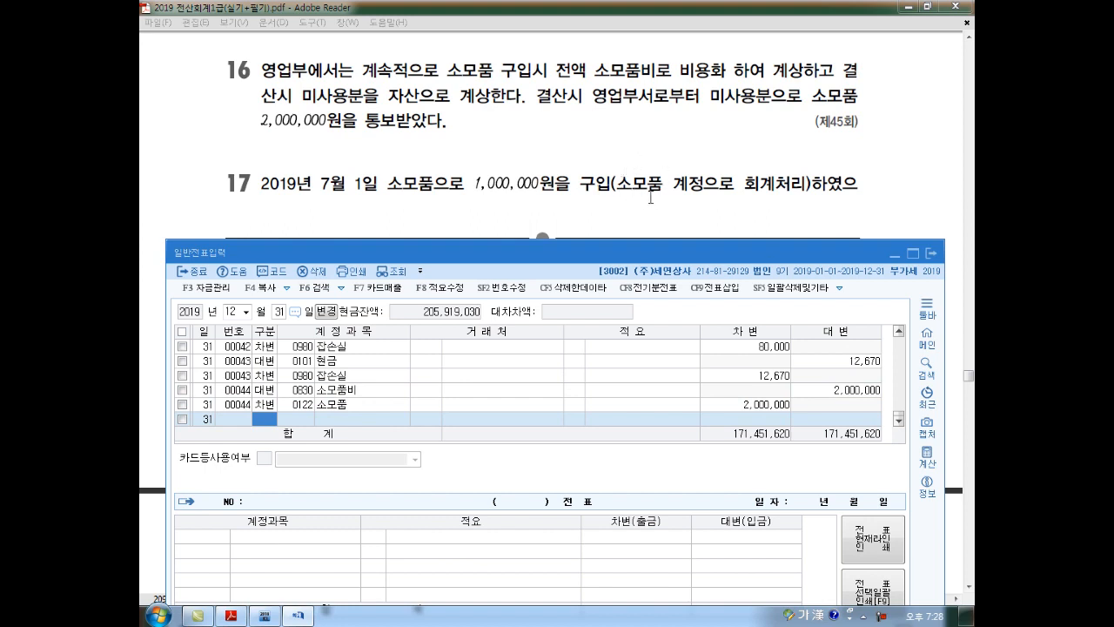
Read the rest of exercise 17 about supplies in the Adobe Reader workbook, and return to the KcLep general journal.
left_click(559, 191)
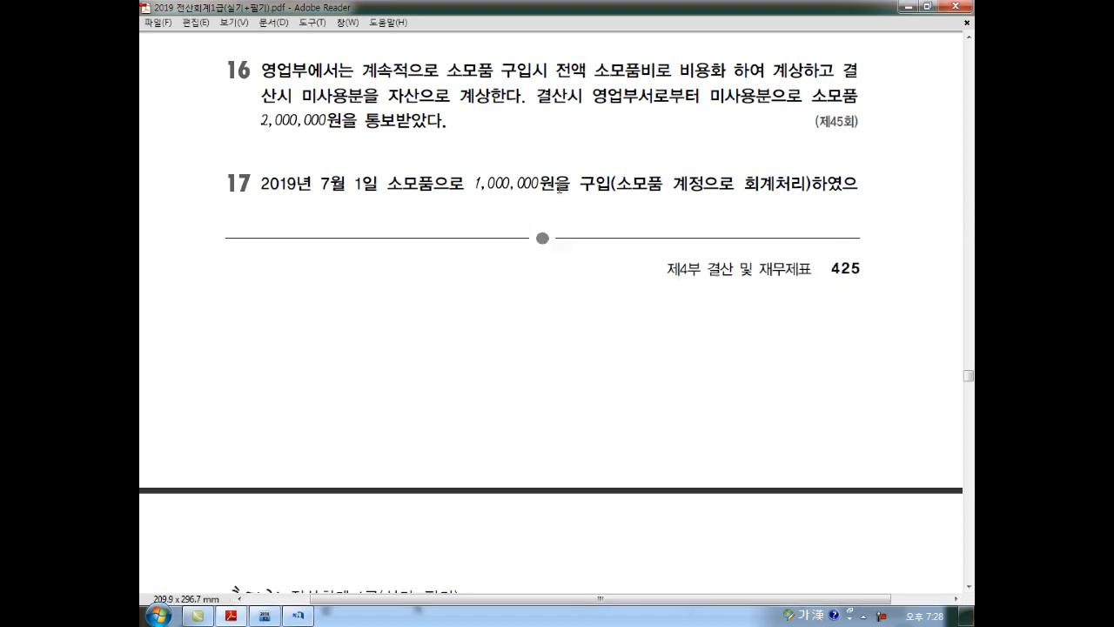
scroll(570, 229, "down", 10)
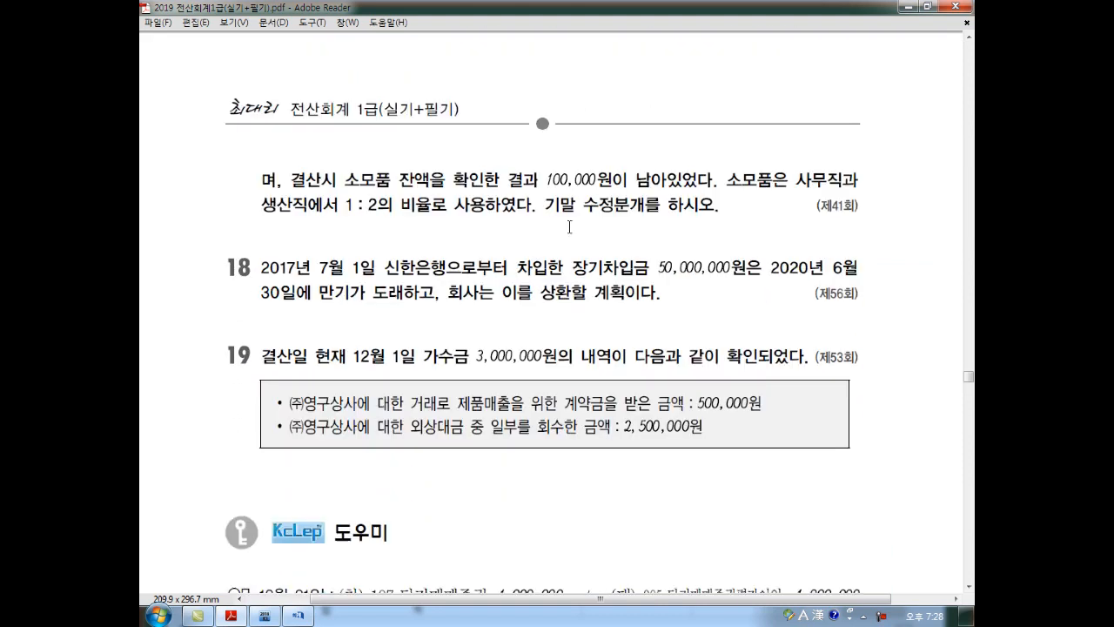
scroll(569, 227, "down", 3)
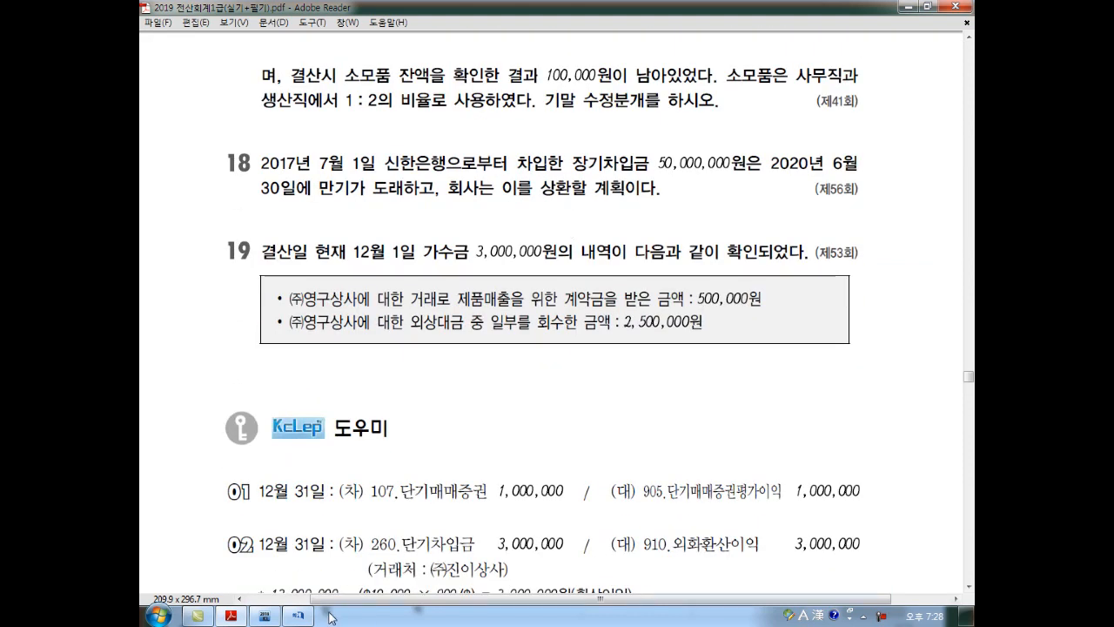
left_click(298, 616)
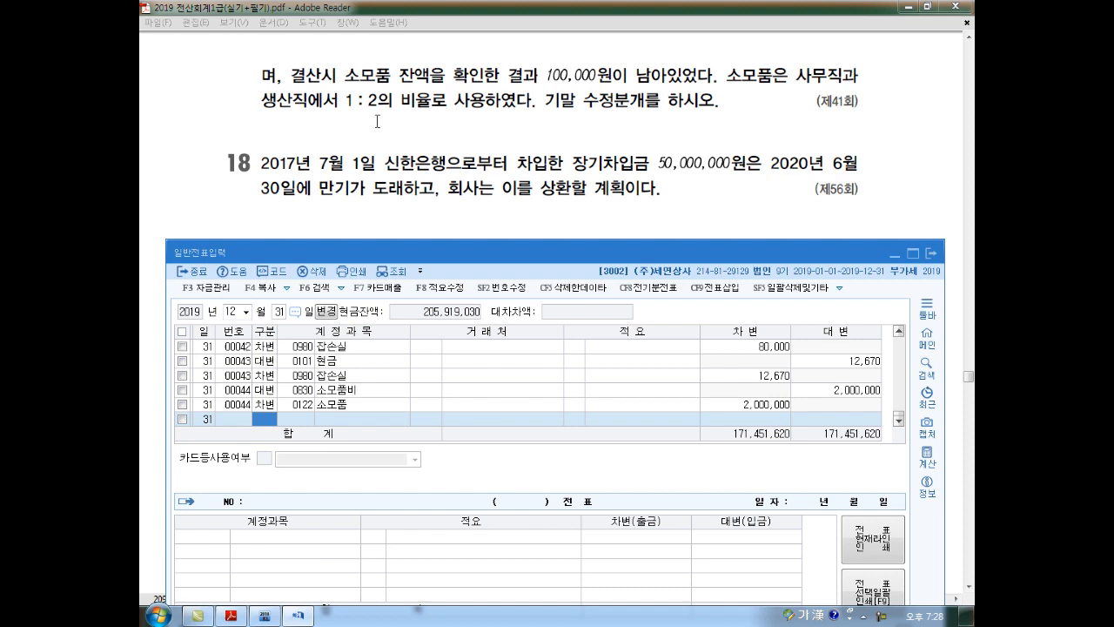
Enter a credit line for exercise 17 to 0122 소모품 (supplies) with an amount of 900,000.
type("4")
key("Return")
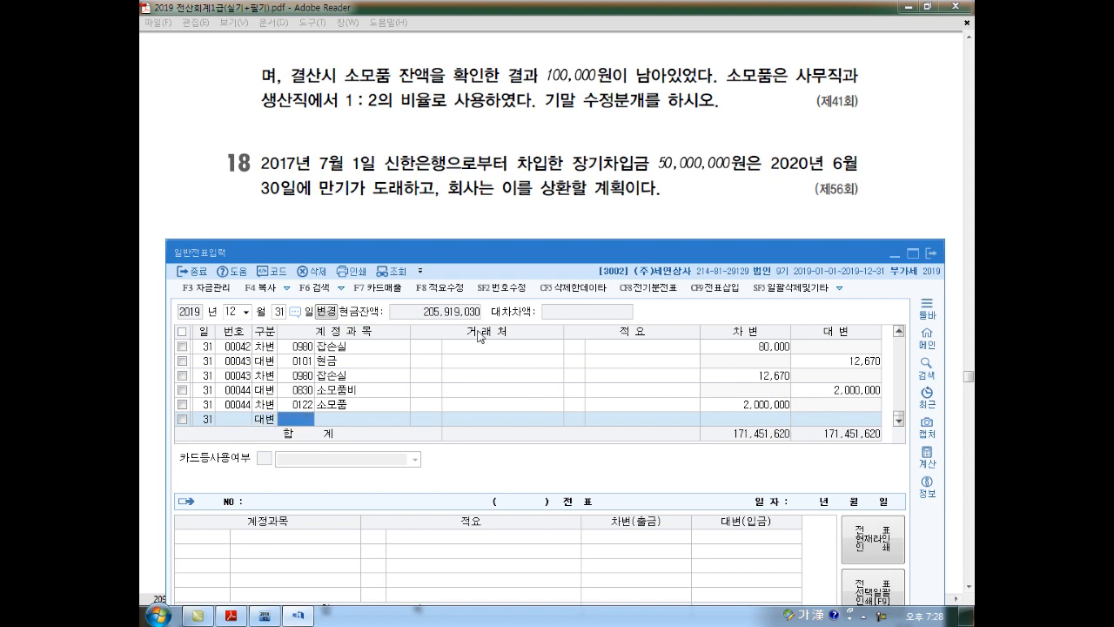
type("122")
key("Return")
key("Return")
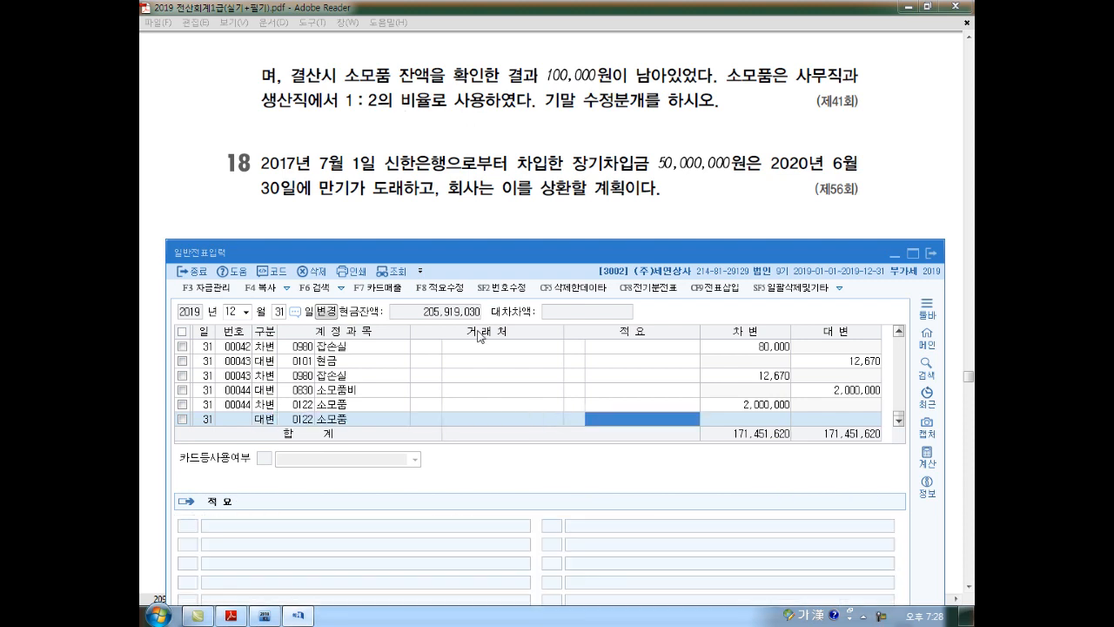
key("Return")
type("900,000")
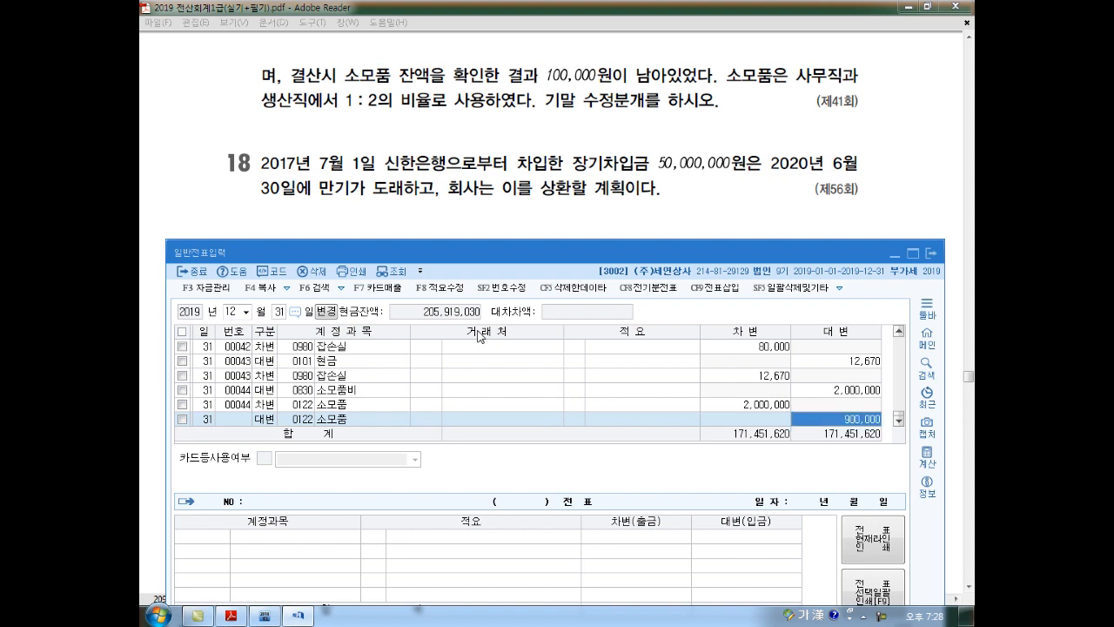
key("Return")
Add a debit line of 300,000 to 0830 소모품비 (office supplies expense) against the 900,000 소모품 credit.
key("Left")
type("3")
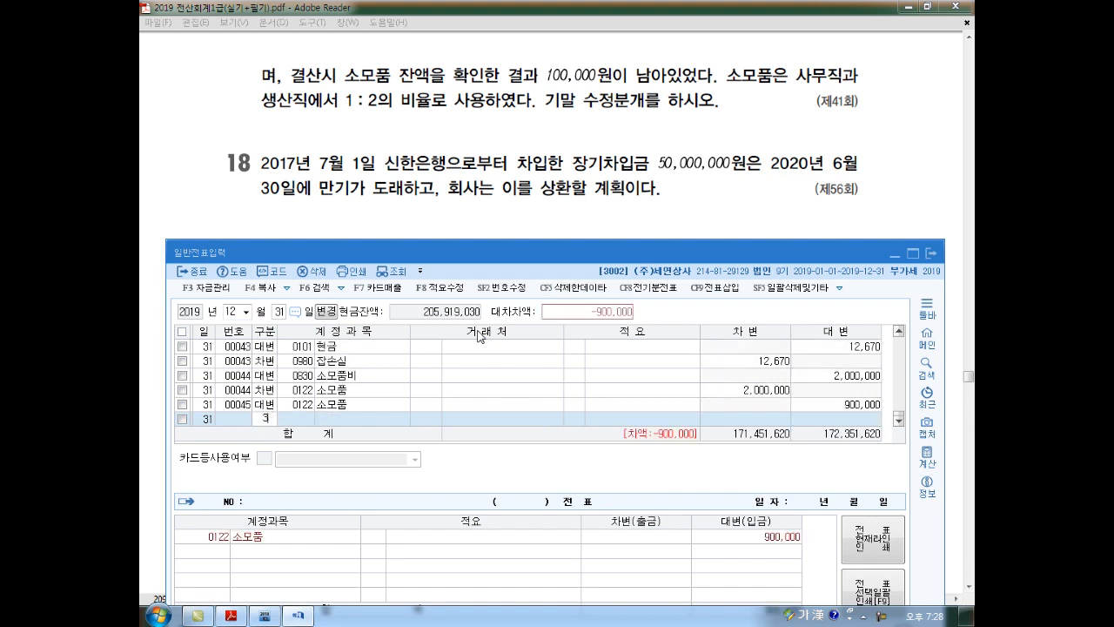
key("Return")
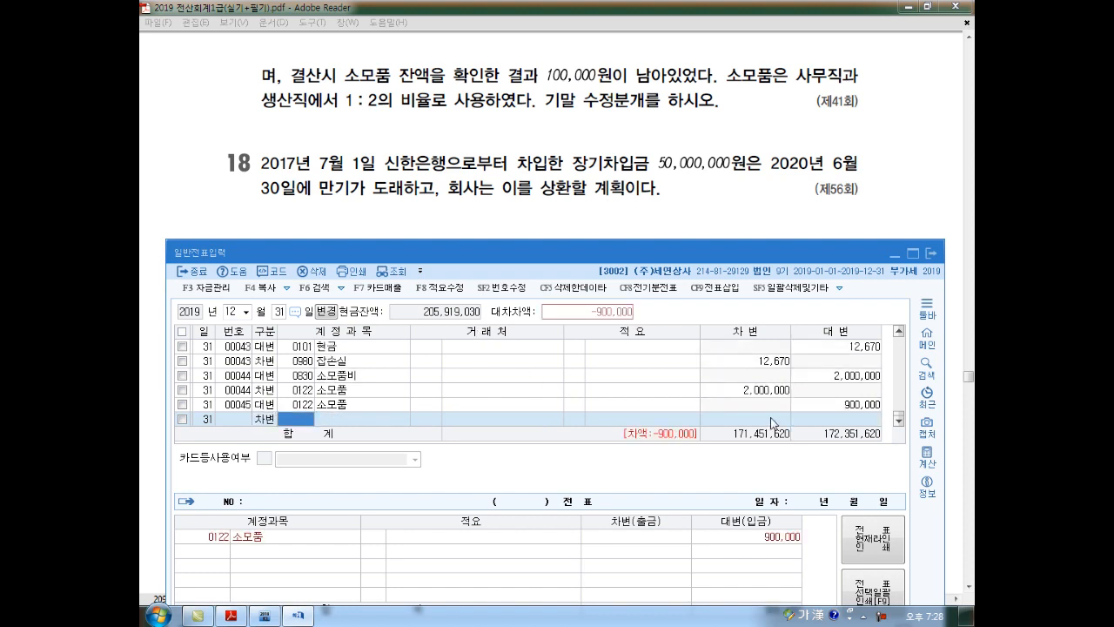
type("830")
key("Return")
key("Return")
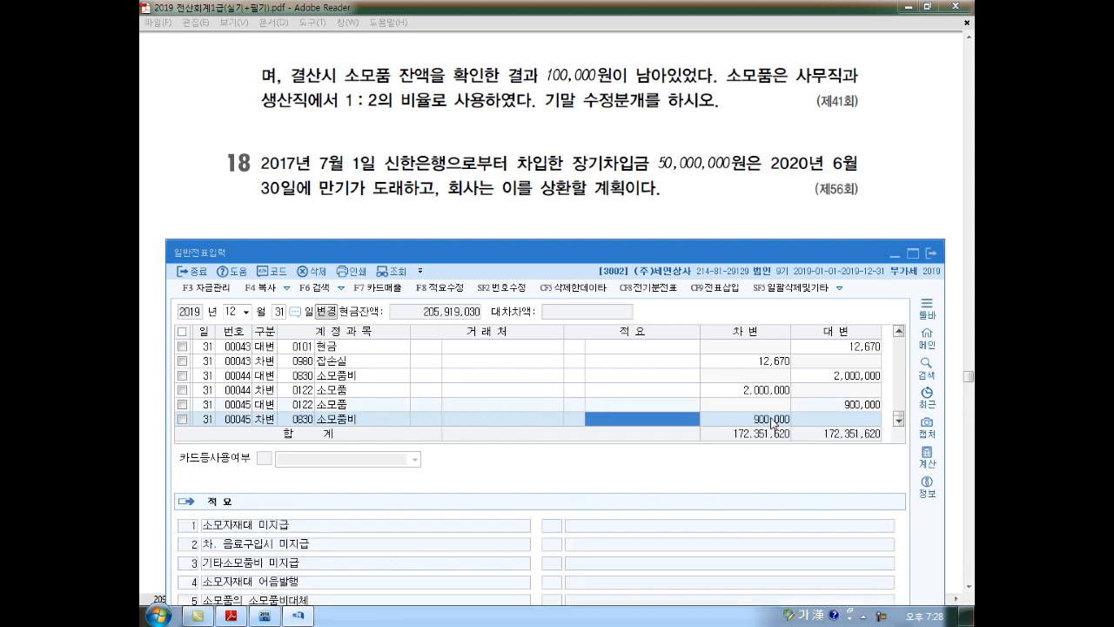
key("Return")
type("300,000")
key("Return")
Complete the exercise 17 entry with a debit line of 600,000 to 0530 소모품비 (production supplies expense).
type("830")
key("Return")
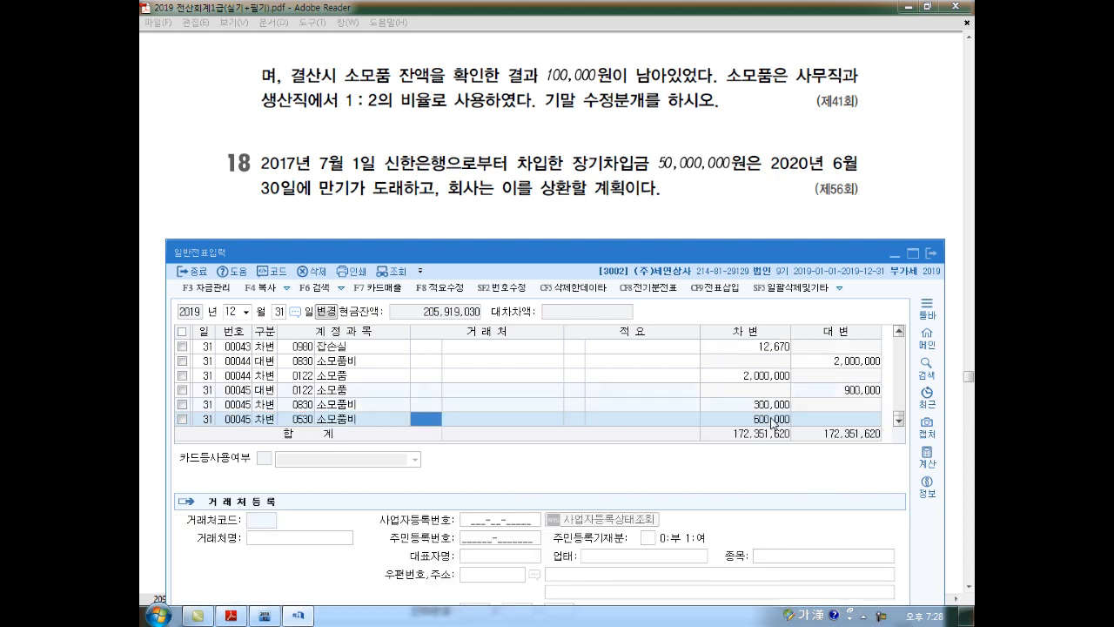
left_click(774, 419)
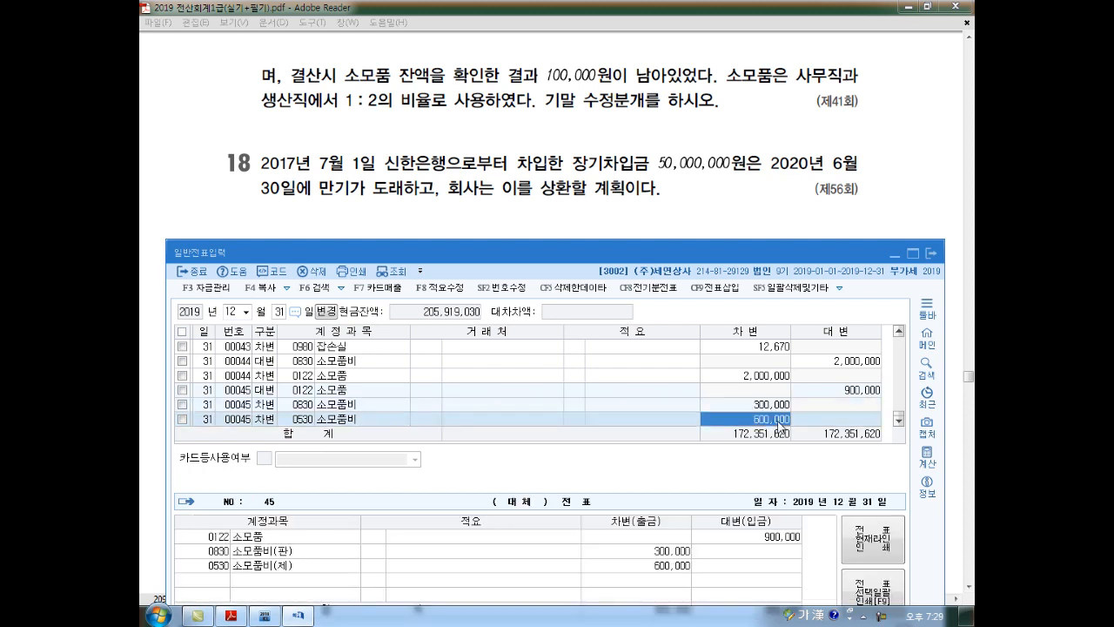
key("Return")
Enter a debit line for exercise 18 to 0293 장기차입금 (long-term borrowings) with partner 신한은행 and an amount of 50,000,000.
scroll(780, 426, "down", 3)
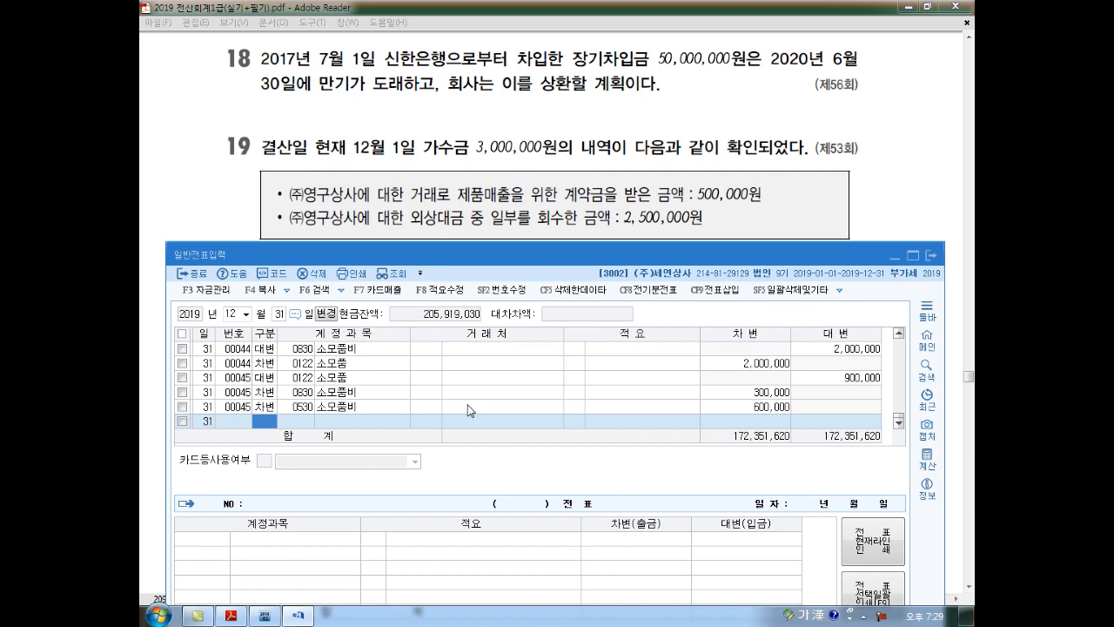
key("3")
key("Return")
type("장ㄱ기차")
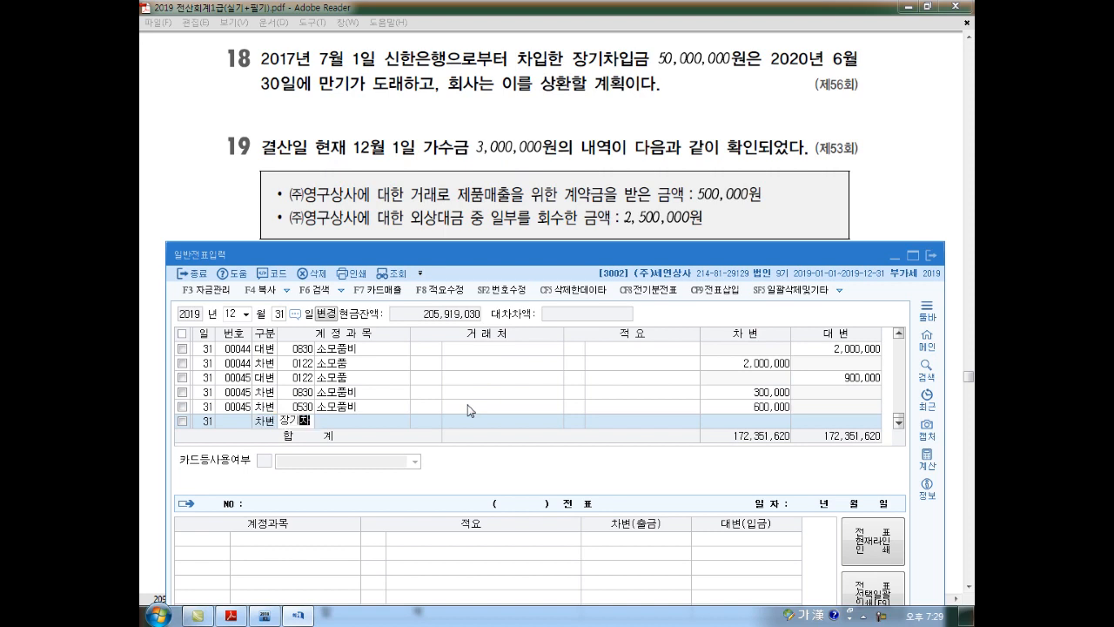
key("Return")
key("Return")
type("신한")
key("Return")
key("Return")
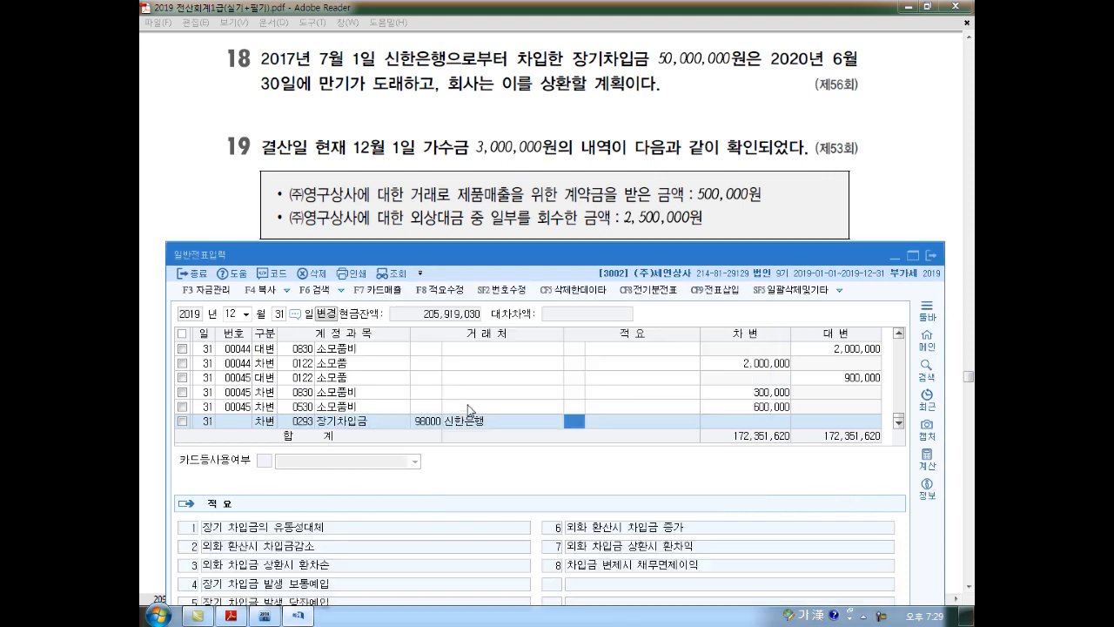
type("50000000")
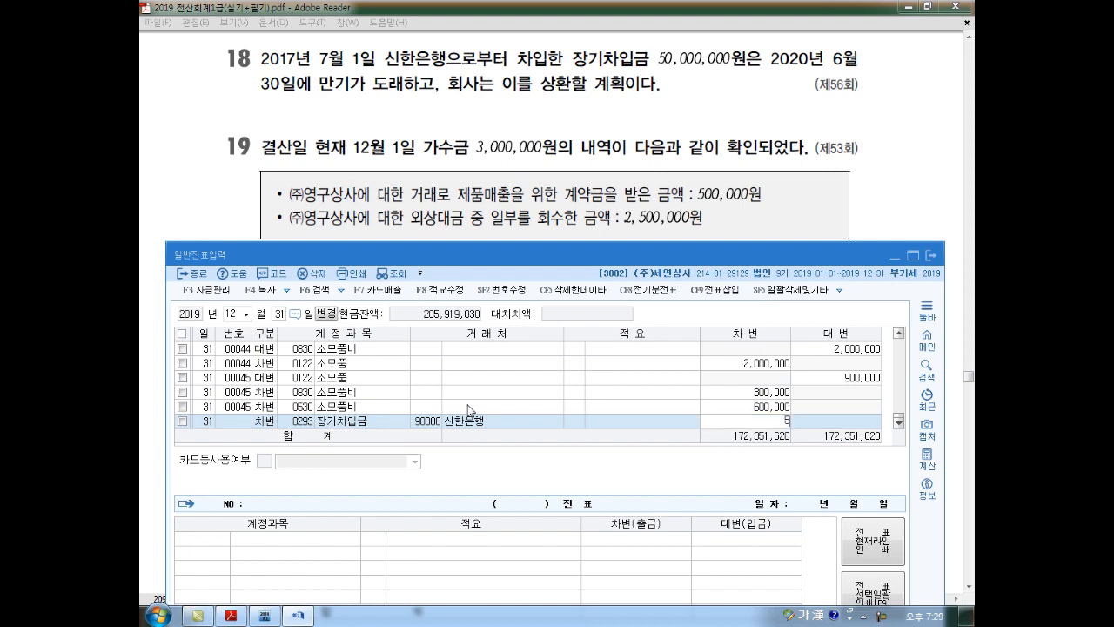
key("Return")
Balance the 장기차입금 entry with a credit line of 50,000,000 to 0264 유동성장기부채 (current portion of long-term debt), partner 신한은행.
type("4")
key("Return")
type("유동성")
key("Return")
key("Return")
key("Return")
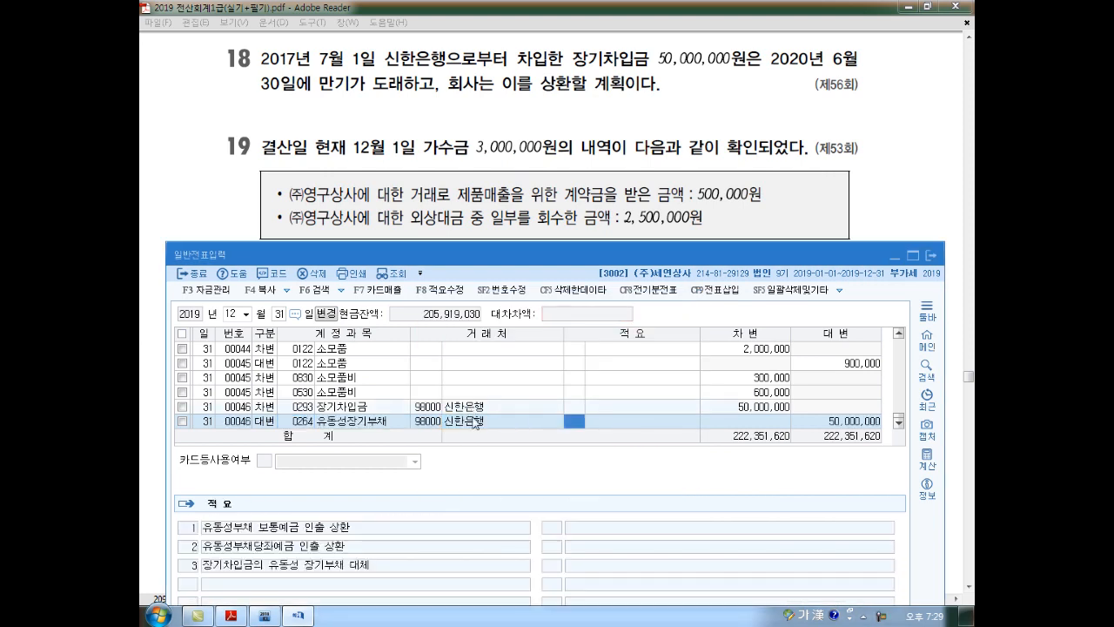
key("Return")
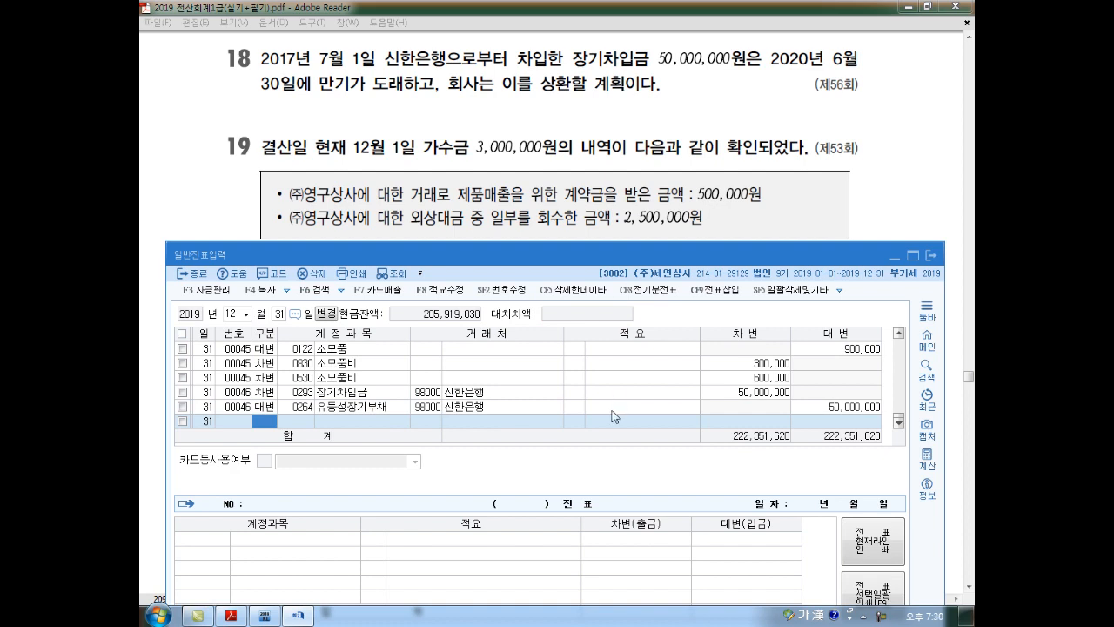
left_click_drag(595, 421, 597, 466)
mouse_move(525, 424)
left_mouse_down()
mouse_move(529, 448)
mouse_move(627, 462)
left_mouse_up()
mouse_move(642, 430)
left_mouse_down()
mouse_move(642, 464)
mouse_move(650, 445)
left_mouse_up()
mouse_move(657, 430)
left_mouse_down()
mouse_move(651, 446)
mouse_move(666, 444)
left_mouse_up()
left_click_drag(647, 451, 672, 451)
mouse_move(659, 451)
left_mouse_down()
mouse_move(659, 465)
mouse_move(684, 453)
mouse_move(684, 465)
left_mouse_up()
mouse_move(686, 440)
left_mouse_down()
mouse_move(623, 486)
mouse_move(683, 428)
left_mouse_up()
left_click_drag(612, 463, 543, 520)
left_click_drag(615, 493, 613, 542)
mouse_move(645, 503)
left_mouse_down()
mouse_move(665, 503)
mouse_move(665, 521)
left_mouse_up()
key("Escape")
Enter a debit line for exercise 19 to 0257 가수금 (suspense receipts) with an amount of 3,000,000.
type("3257")
key("Return")
key("Return")
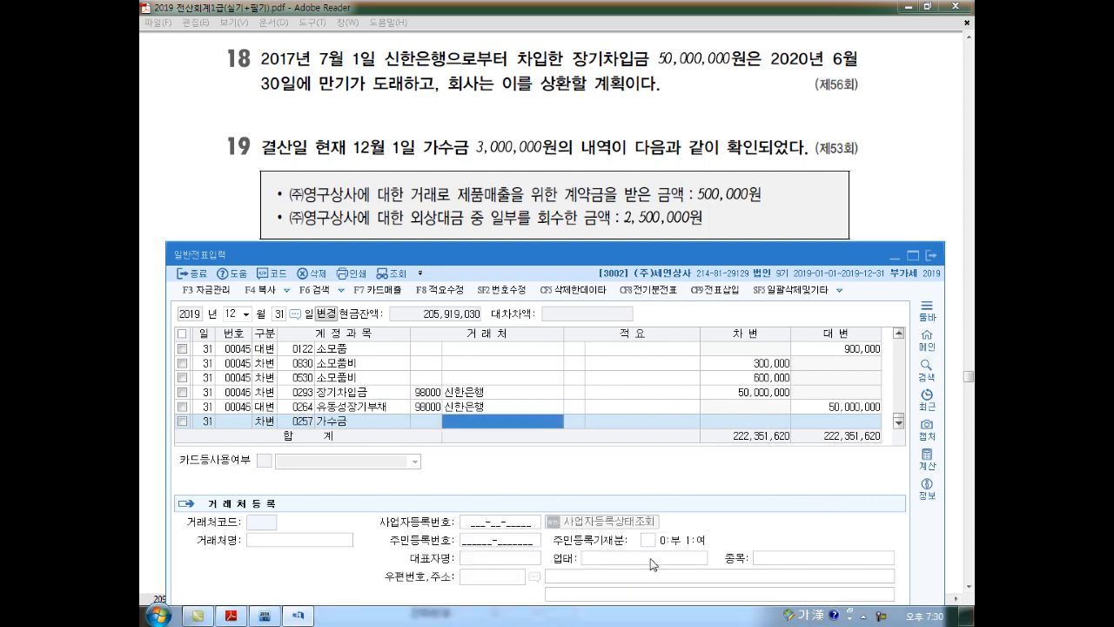
key("Return")
type("3,000,000")
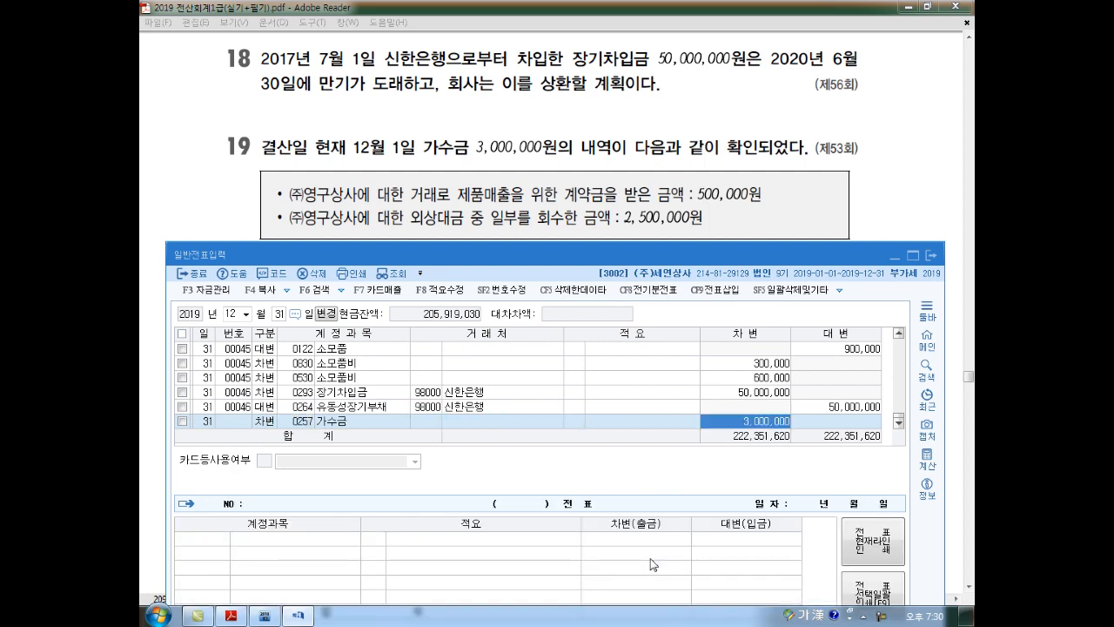
key("Return")
Add a credit line of 500,000 to 0259 선수금 (advances received) with partner (주)영구상사.
type("4")
key("Return")
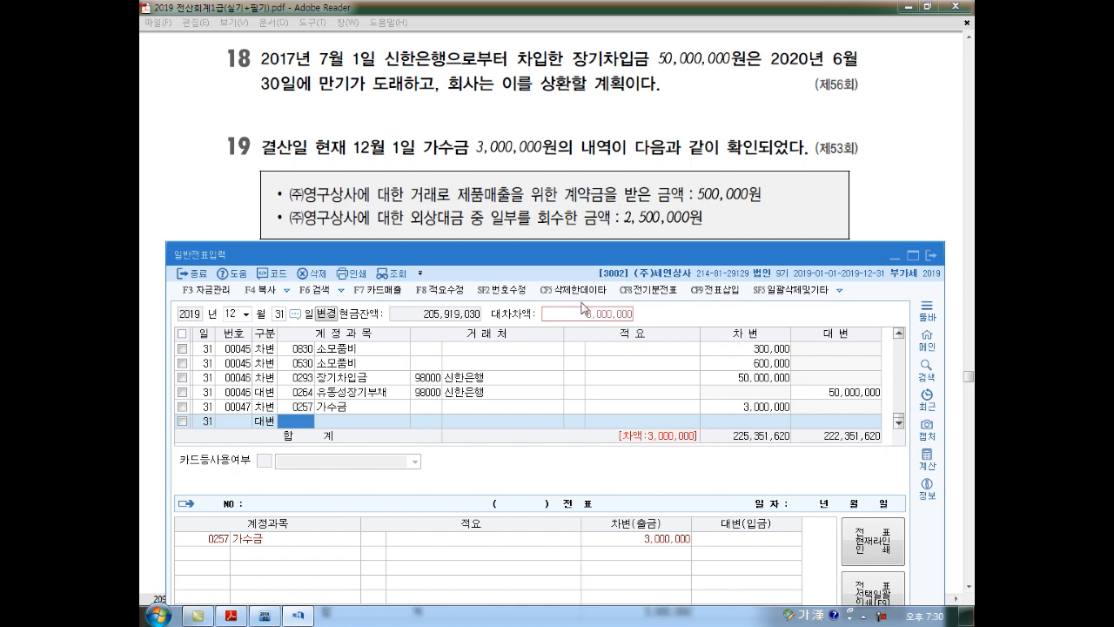
type("259")
key("Return")
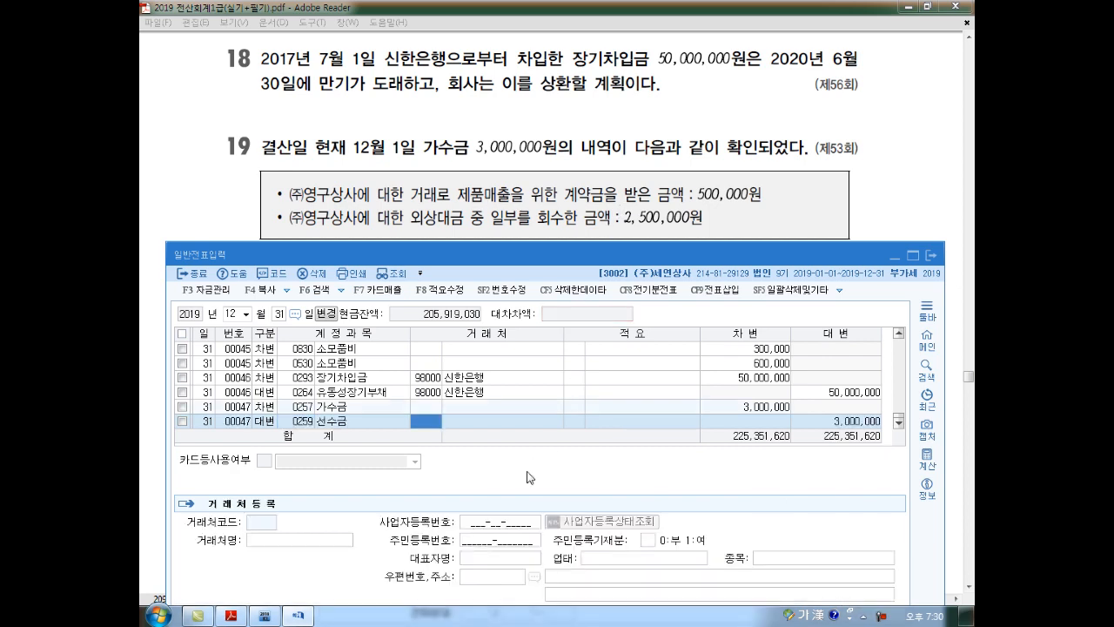
type("109")
key("Return")
key("Return")
type("500000")
key("Return")
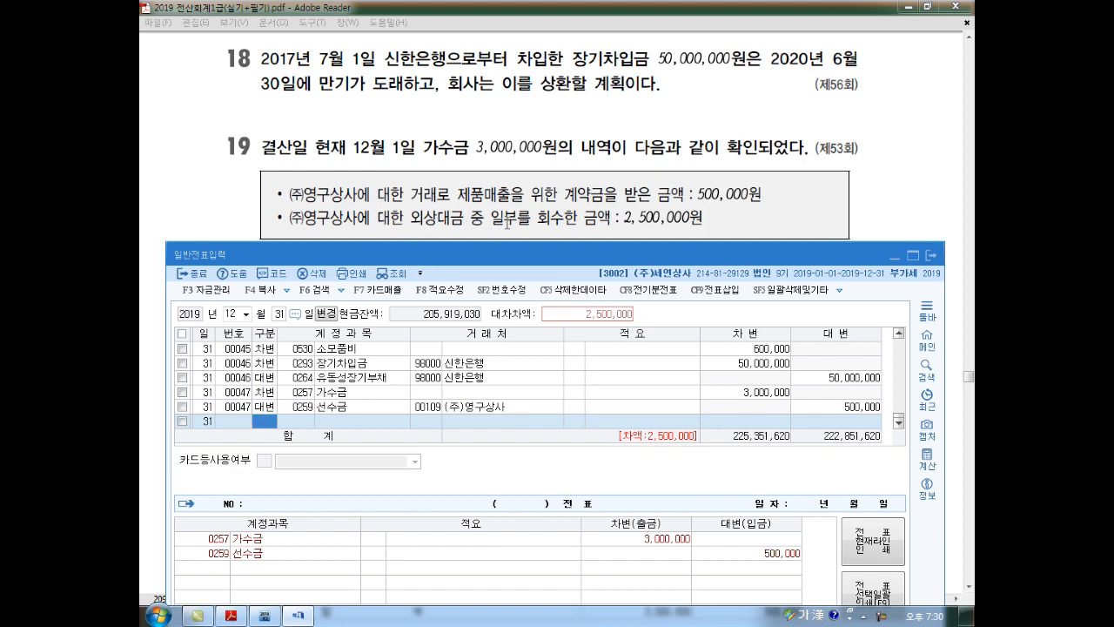
Balance the 가수금 entry with a credit line of 2,500,000 to 0108 외상매출금 (accounts receivable), partner (주)영구상사.
type("4")
key("Return")
type("108")
key("Return")
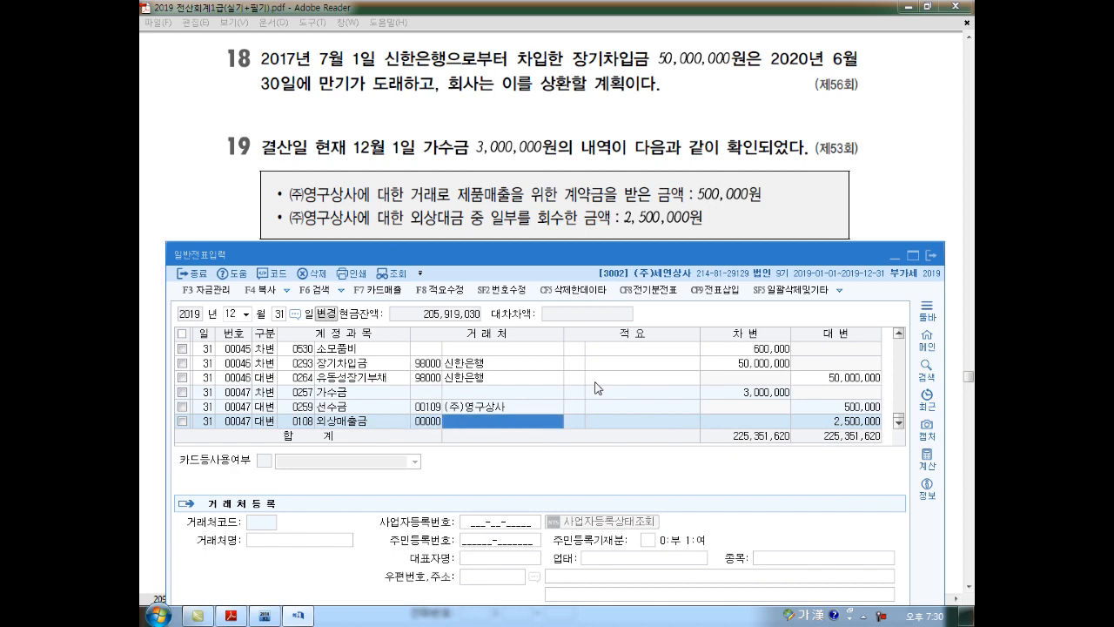
type("109")
key("Return")
key("Return")
key("Return")
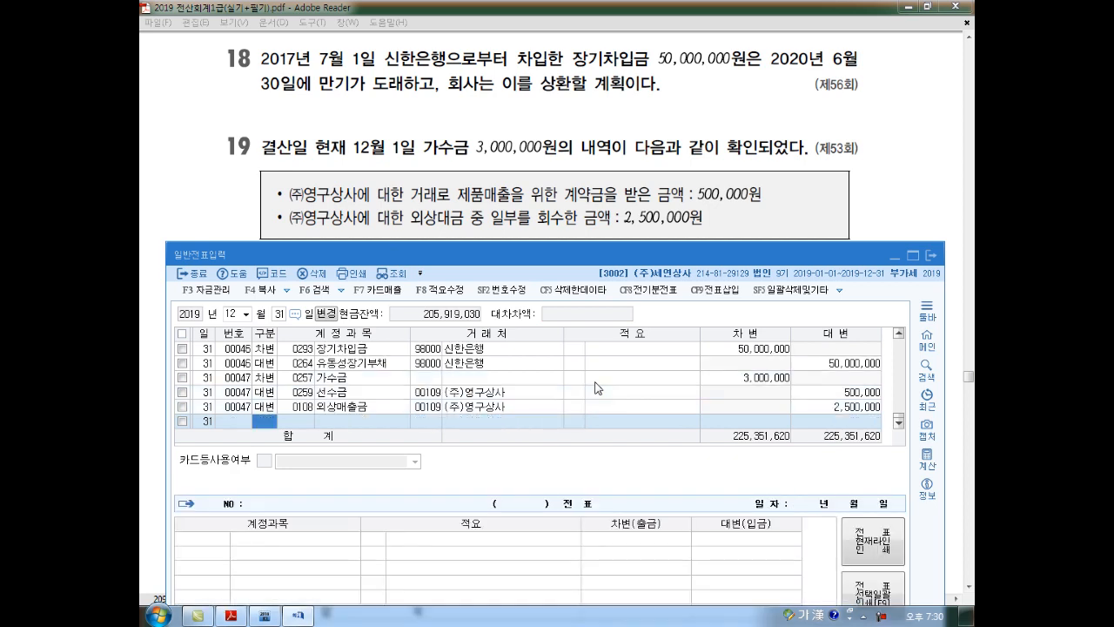